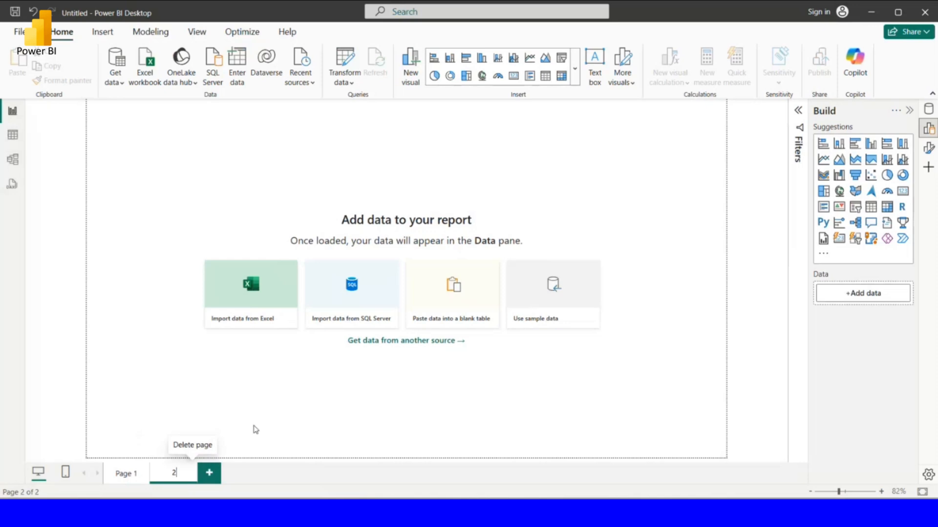
# Name the second report page 2 and delete that page from the report
pyautogui.press('Return')
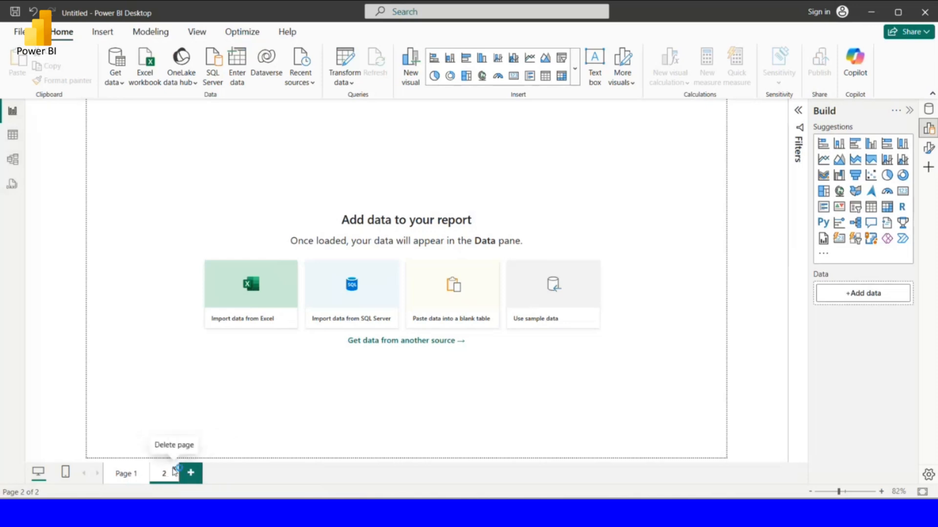
pyautogui.click(173, 470)
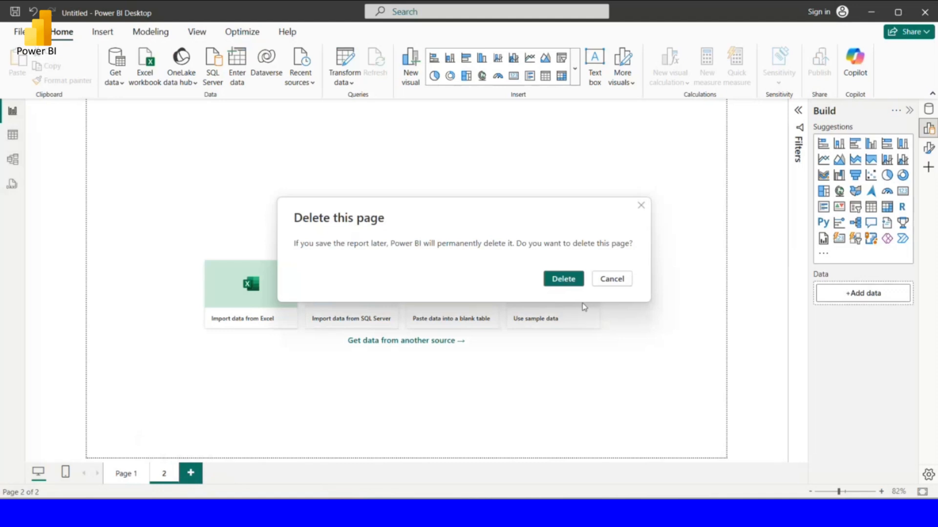
pyautogui.click(563, 279)
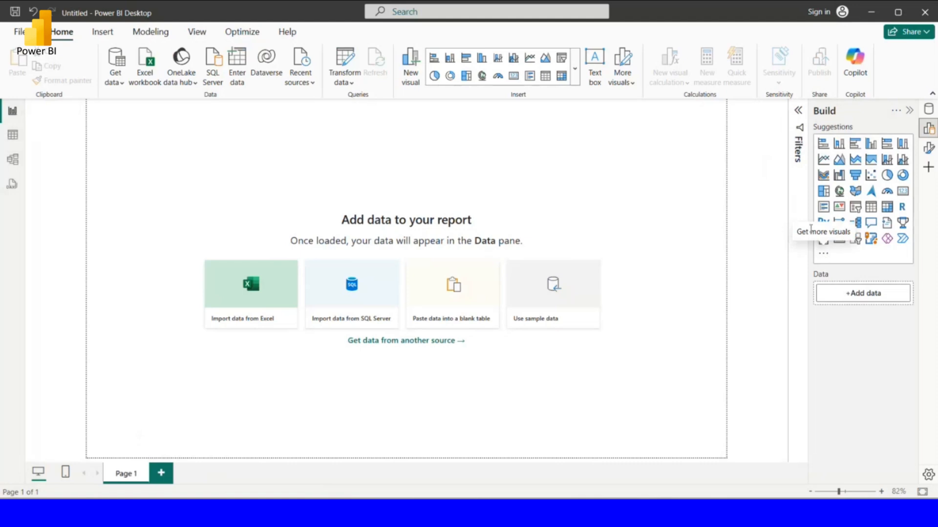
pyautogui.click(824, 255)
pyautogui.click(409, 286)
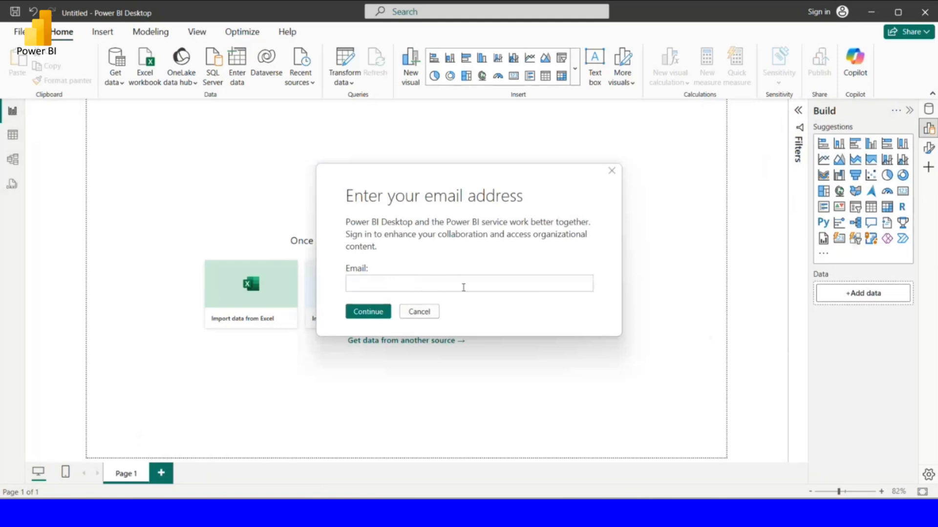
pyautogui.click(419, 313)
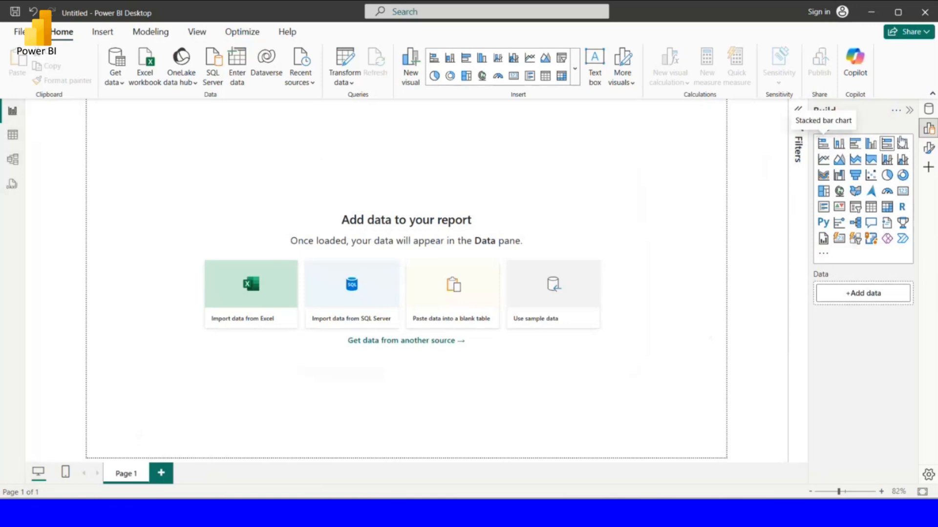
# Show the Data pane and open Titanic-Dataset from the Desktop as an Excel workbook source, with all file types listed
pyautogui.click(928, 109)
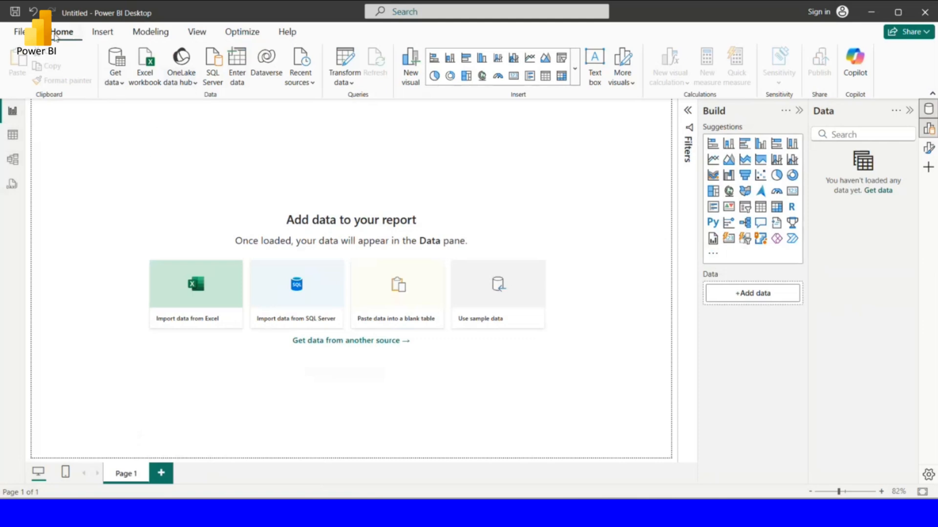
pyautogui.click(122, 83)
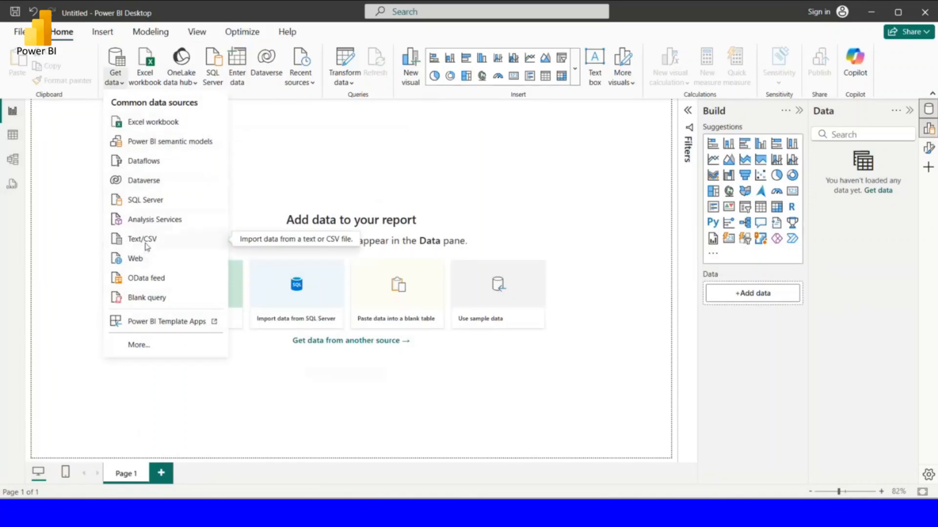
pyautogui.click(145, 127)
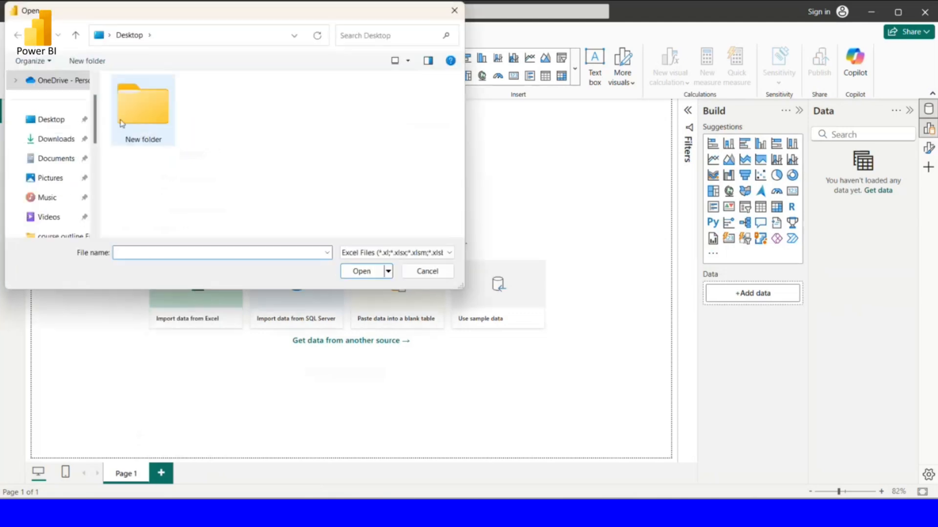
pyautogui.click(45, 120)
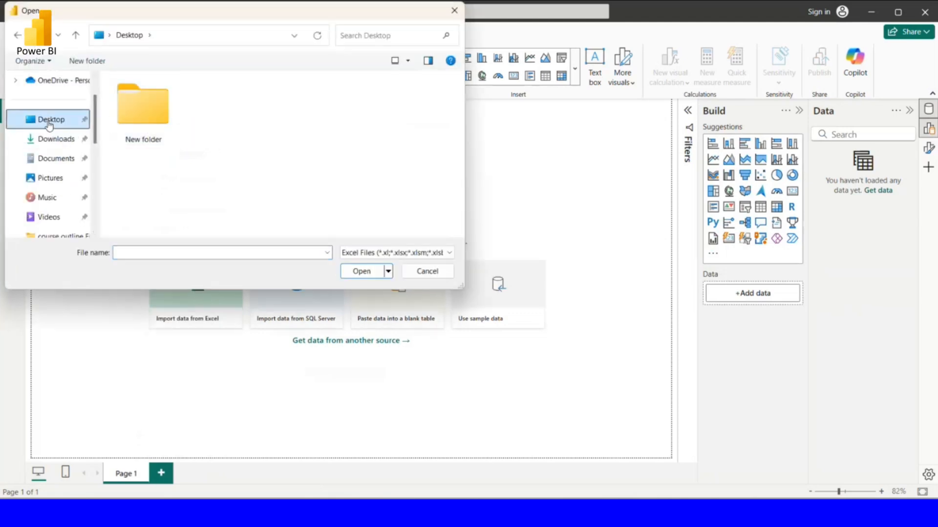
pyautogui.click(395, 253)
pyautogui.click(361, 274)
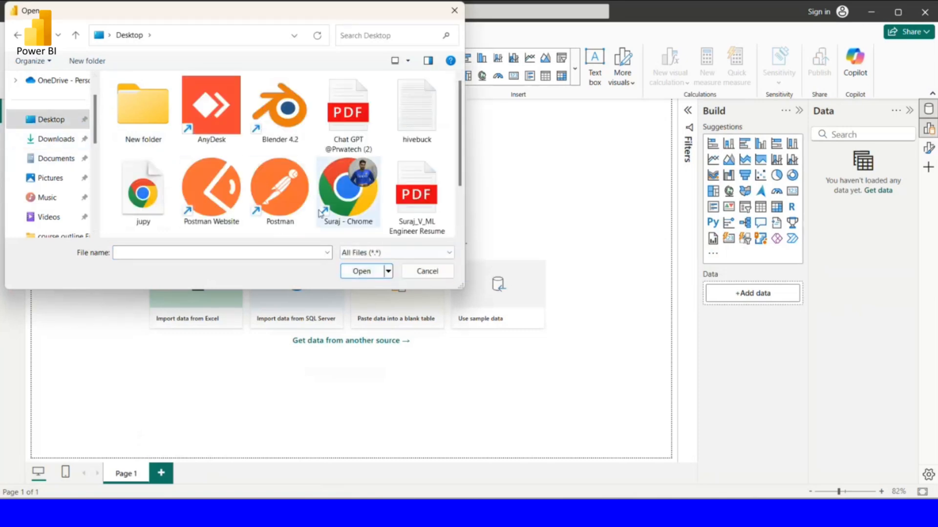
pyautogui.scroll(-2, 206, 186)
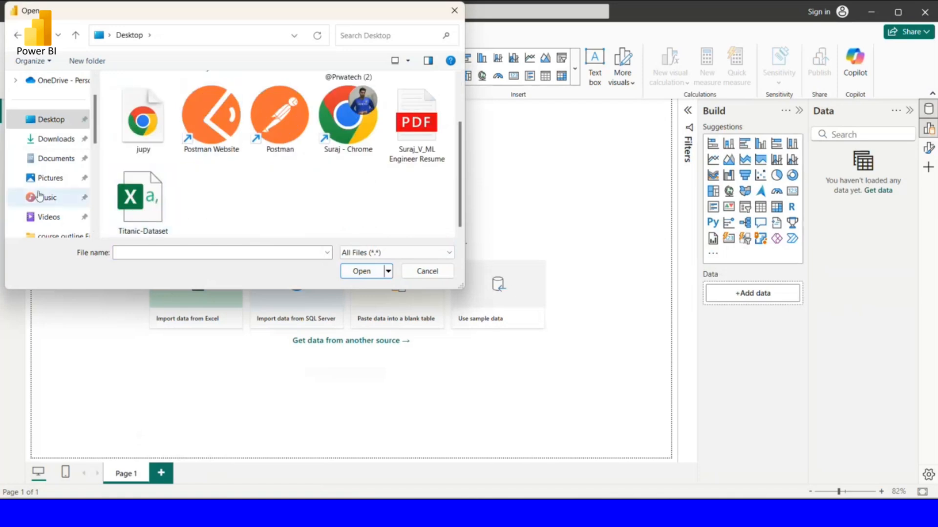
pyautogui.click(147, 204)
pyautogui.click(377, 276)
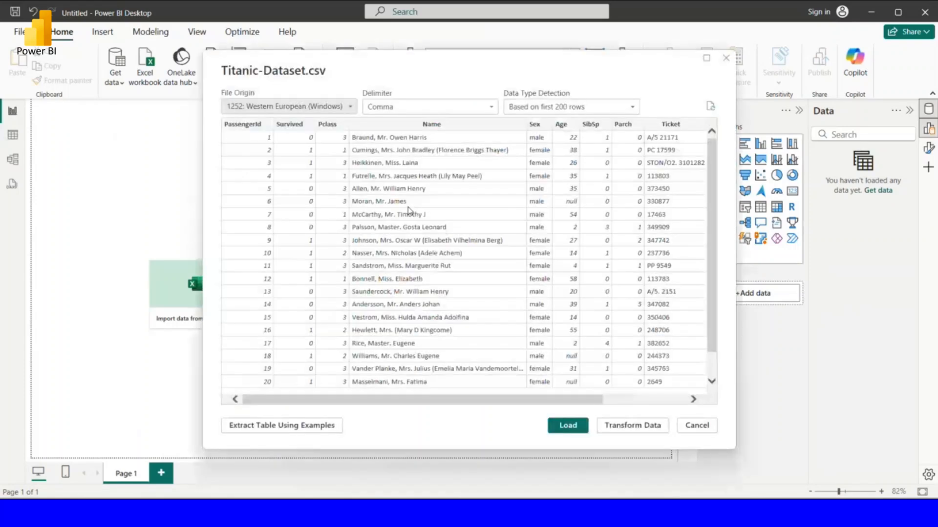
# Look through the remaining columns and rows of the Titanic-Dataset preview and load the data into the report
pyautogui.moveTo(378, 400); pyautogui.dragTo(512, 400)
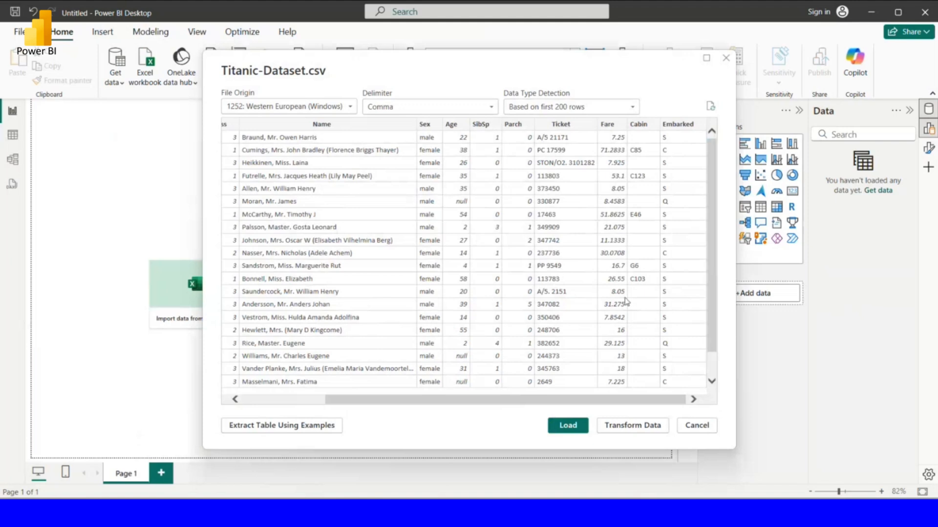
pyautogui.scroll(-1, 634, 271)
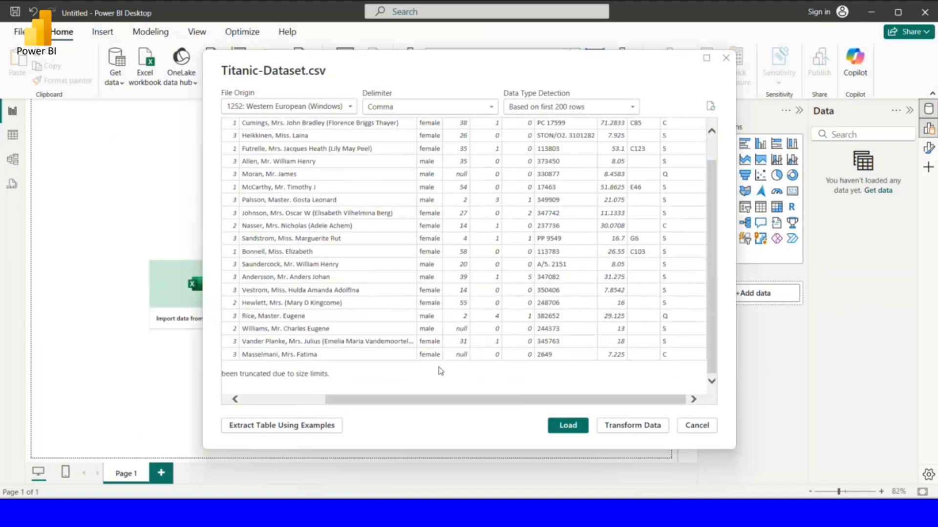
pyautogui.scroll(1, 655, 360)
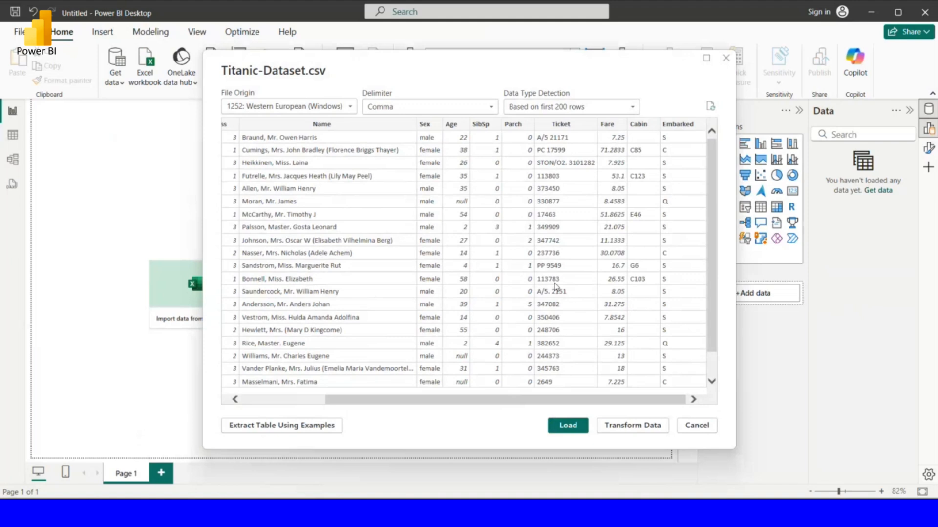
pyautogui.click(568, 425)
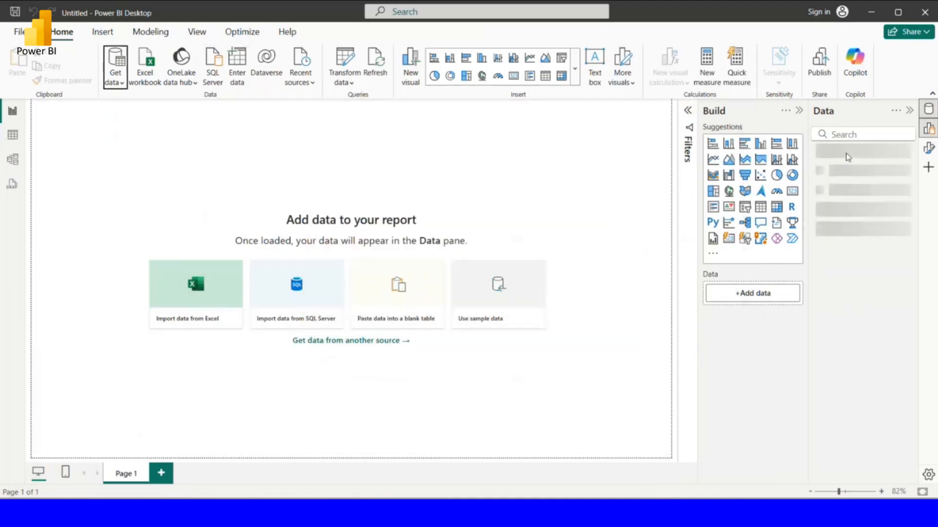
# Expand the Titanic-Dataset fields and add a stacked bar chart of Survived by Sex
pyautogui.click(820, 155)
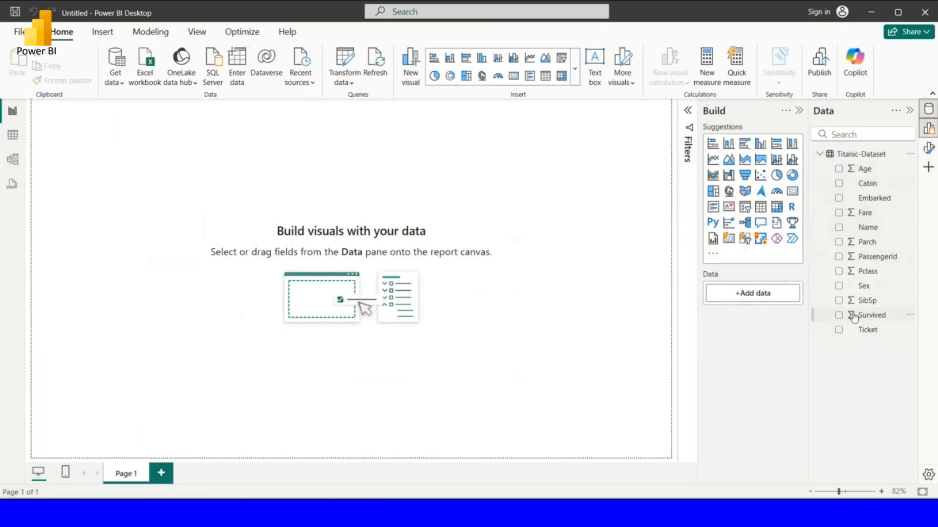
pyautogui.click(712, 144)
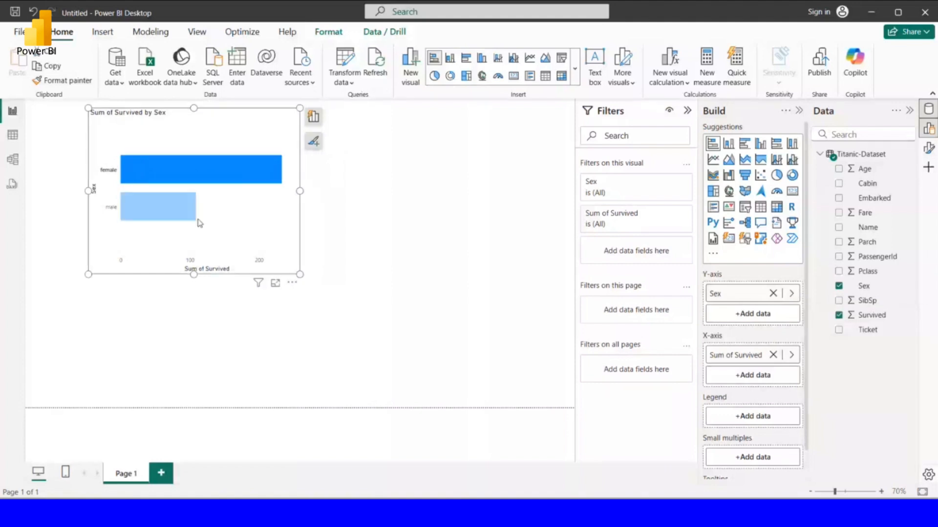
# Inspect the male and female bars one after the other and slightly enlarge the bar chart
pyautogui.click(194, 219)
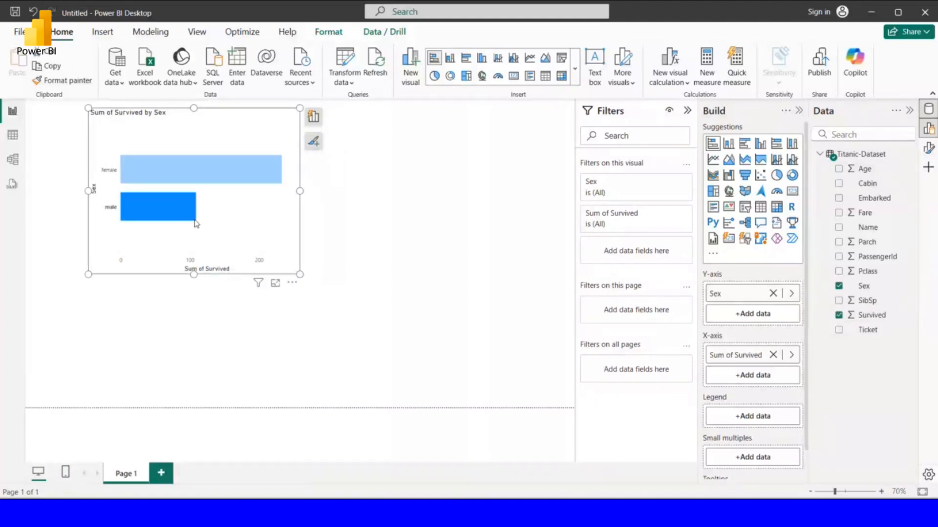
pyautogui.click(221, 184)
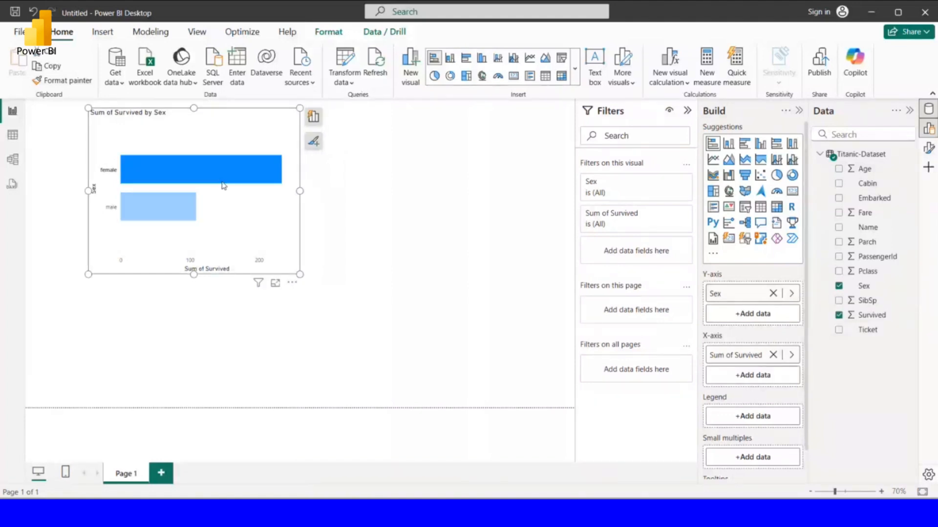
pyautogui.moveTo(224, 186)
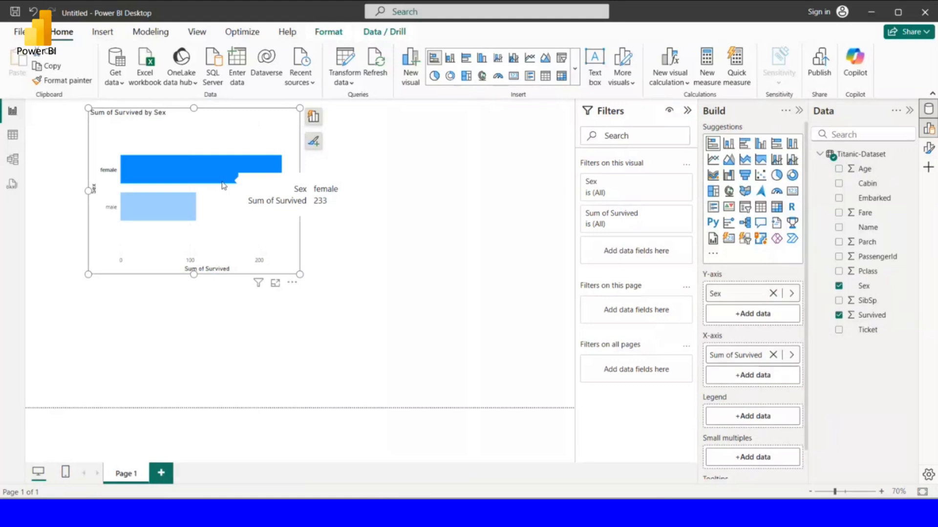
pyautogui.click(218, 240)
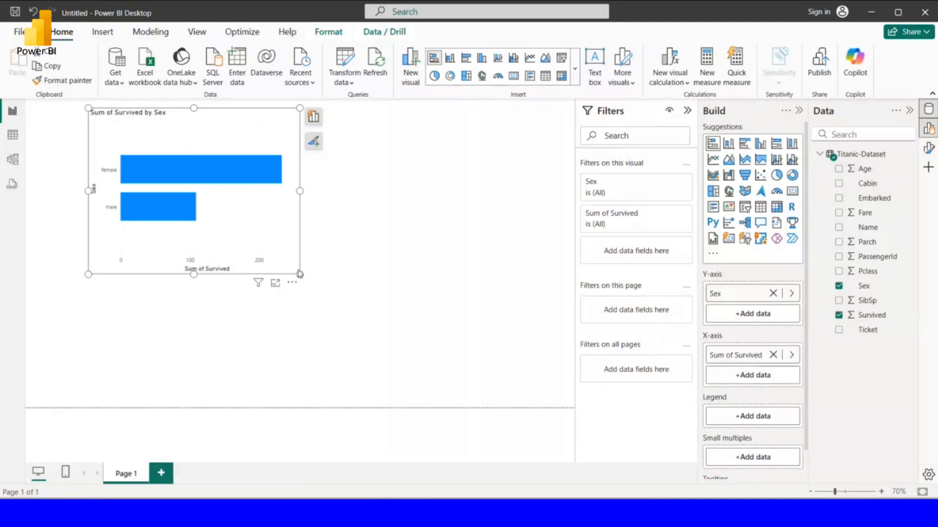
pyautogui.moveTo(311, 289); pyautogui.dragTo(329, 306)
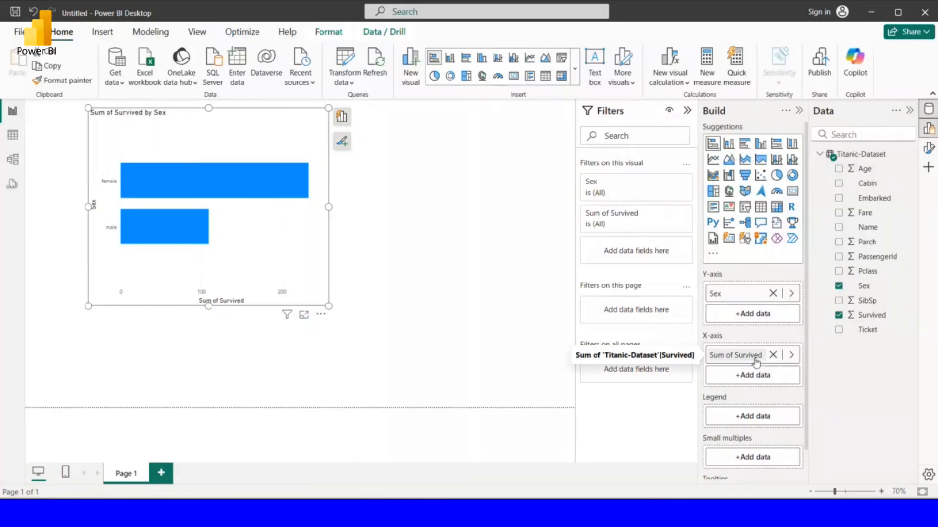
# Clear both axes of the bar chart and assign Sex to the Y-axis and Survived to the X-axis again
pyautogui.click(772, 355)
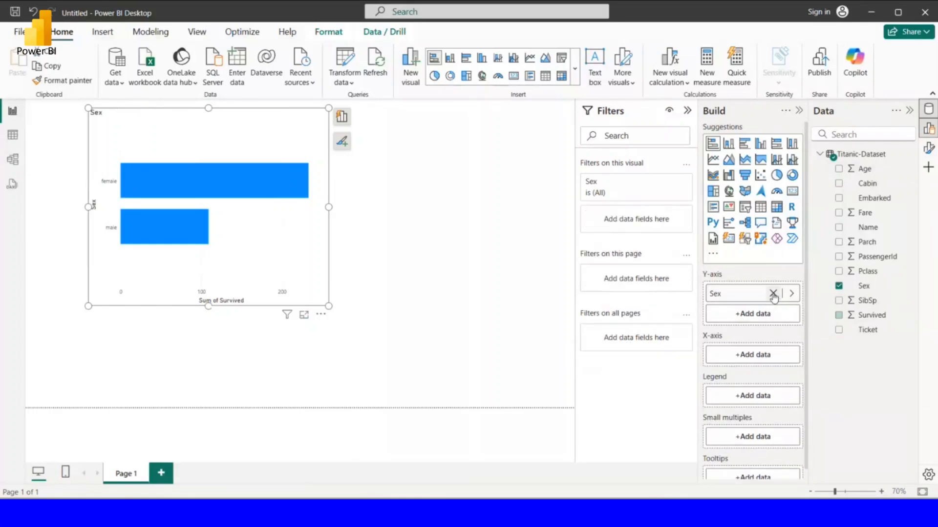
pyautogui.click(773, 293)
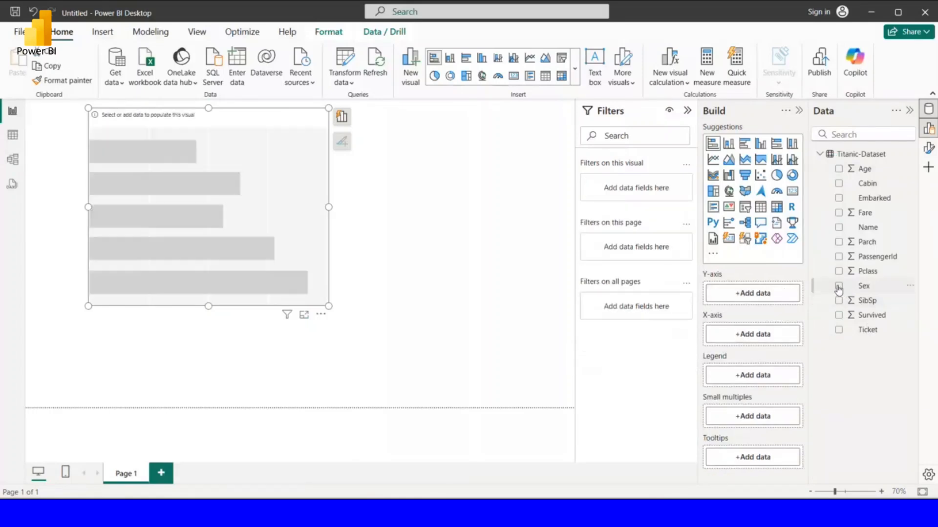
pyautogui.click(839, 287)
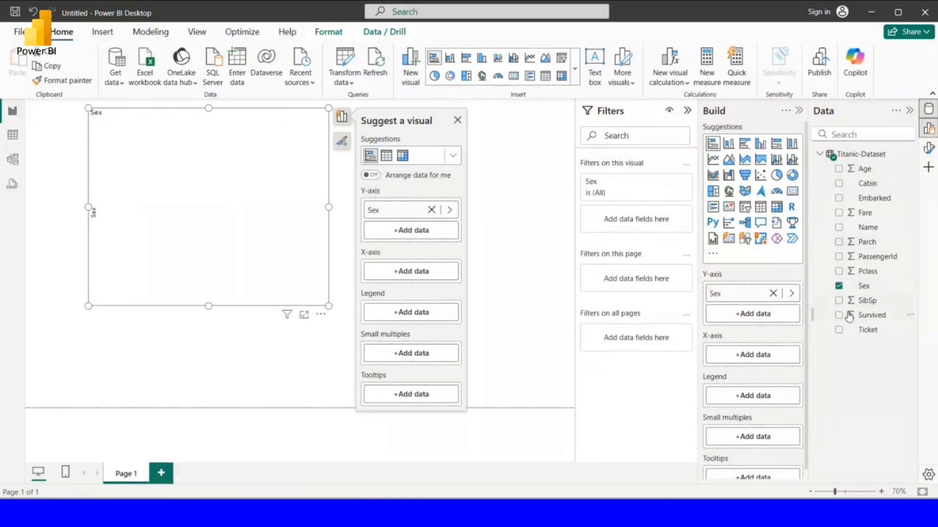
pyautogui.moveTo(850, 316); pyautogui.dragTo(779, 357)
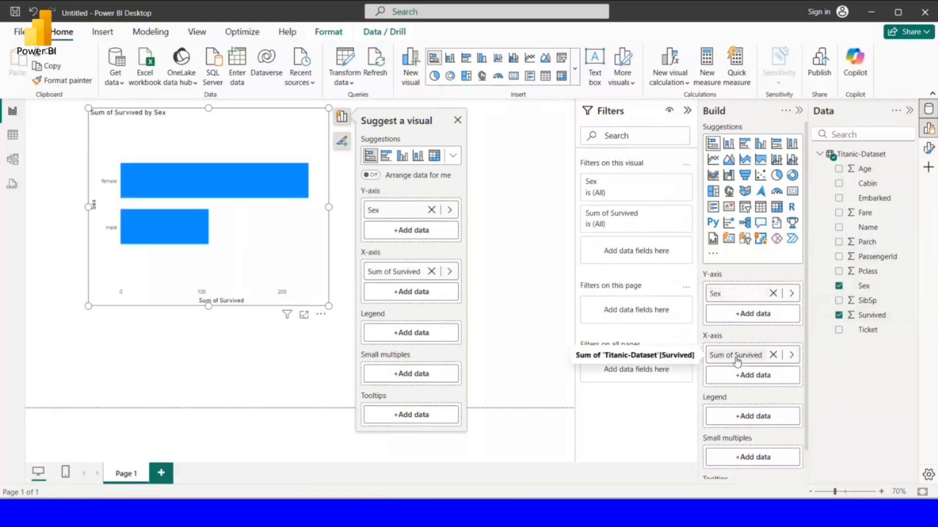
# Swap the bar chart's axes so that Survived is on the Y-axis and Sex on the X-axis, without a legend field
pyautogui.moveTo(737, 361); pyautogui.dragTo(767, 329)
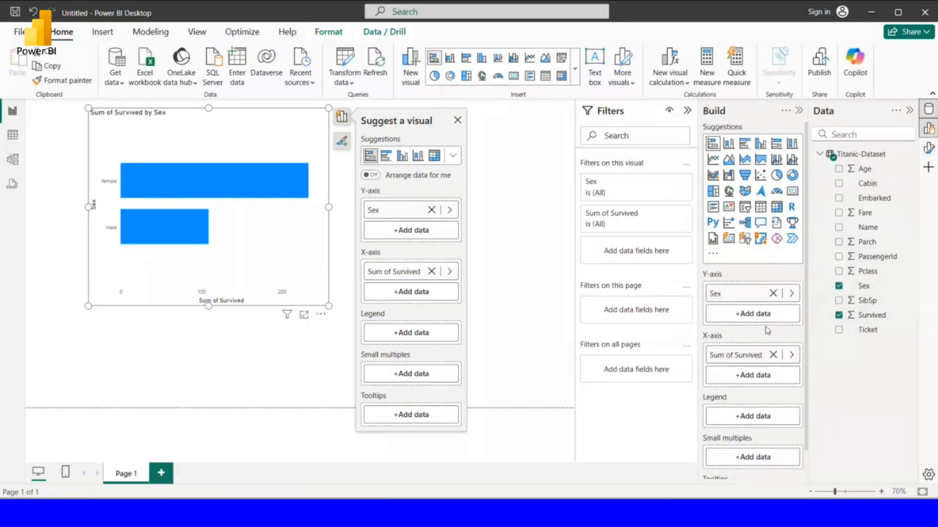
pyautogui.click(772, 294)
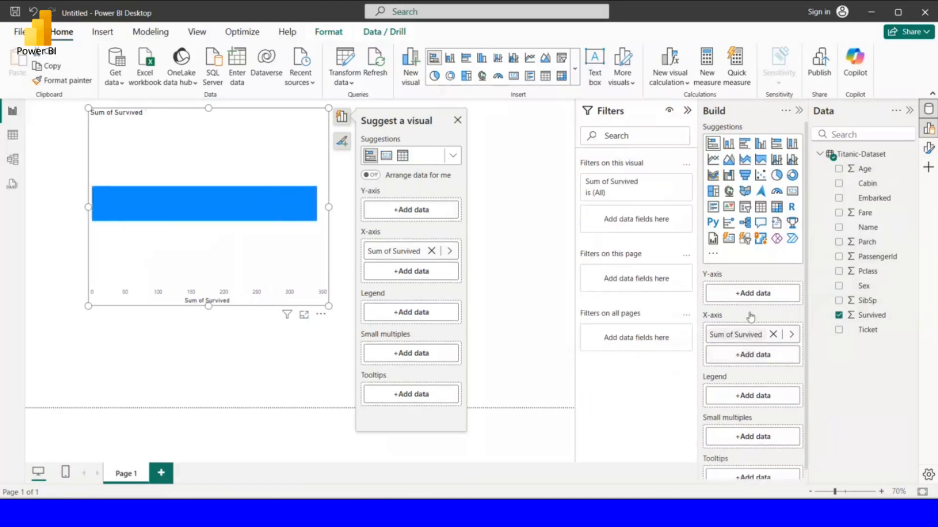
pyautogui.moveTo(746, 334); pyautogui.dragTo(750, 294)
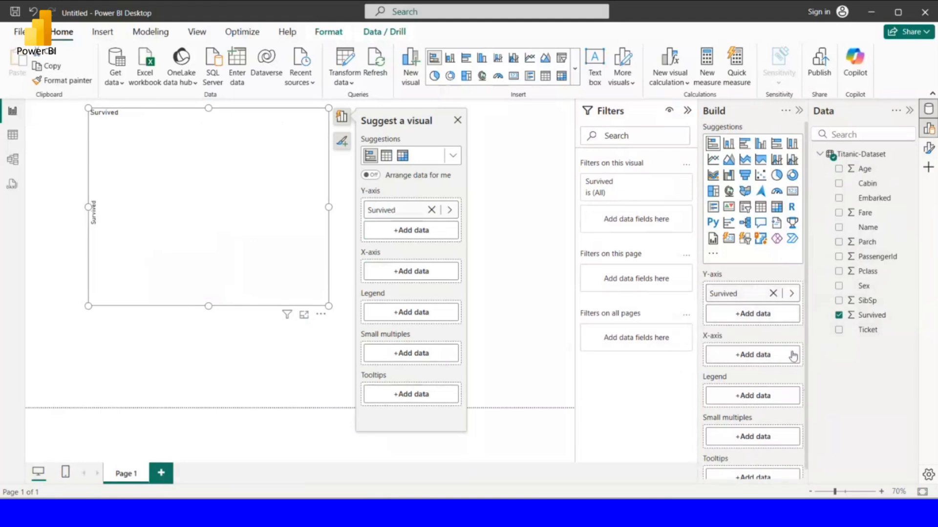
pyautogui.click(839, 286)
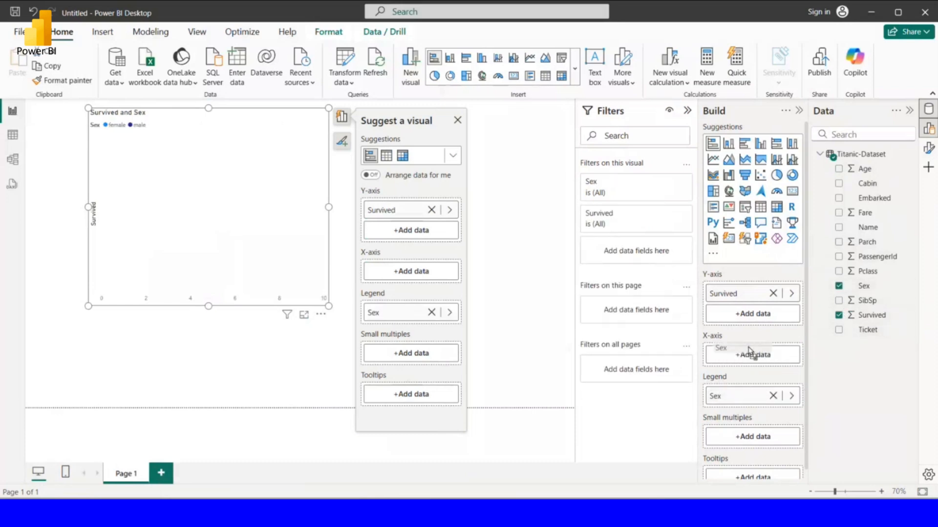
pyautogui.click(773, 396)
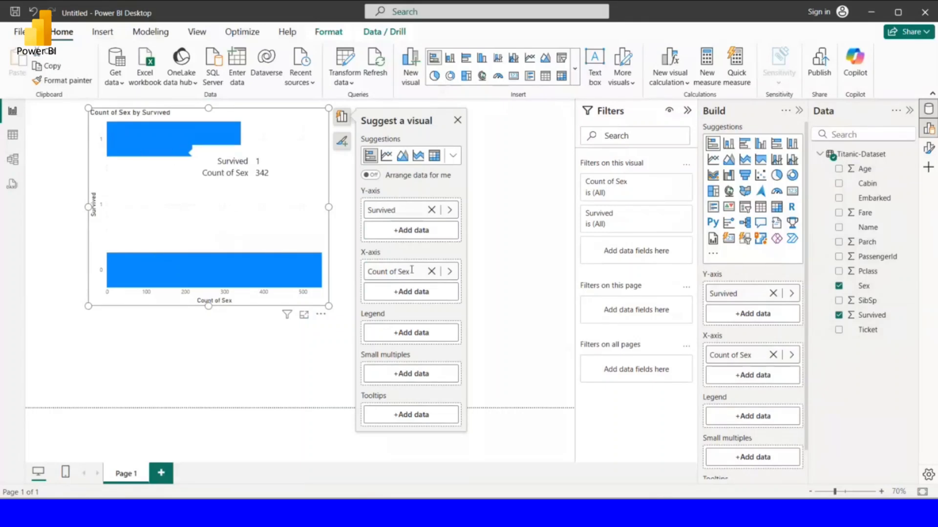
# Set the summarization of the Sex field on the X-axis to Count (Distinct)
pyautogui.click(792, 355)
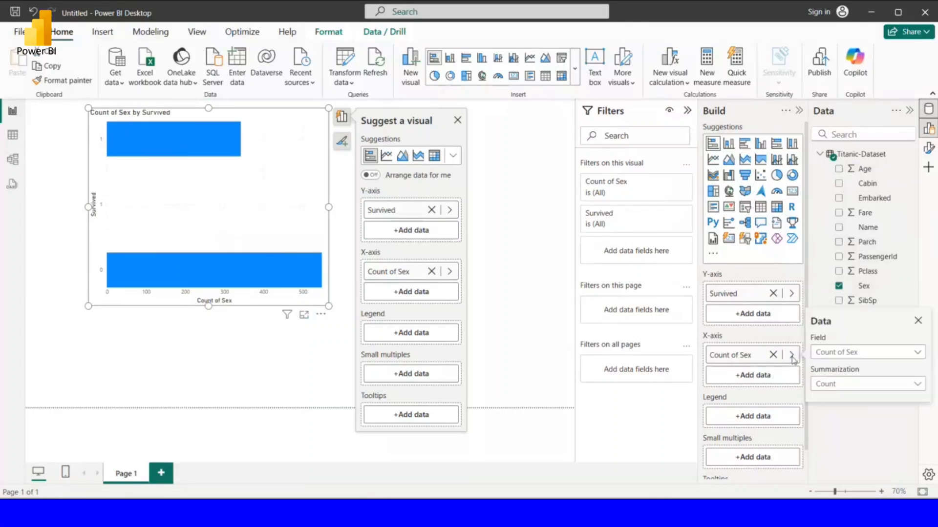
pyautogui.click(850, 385)
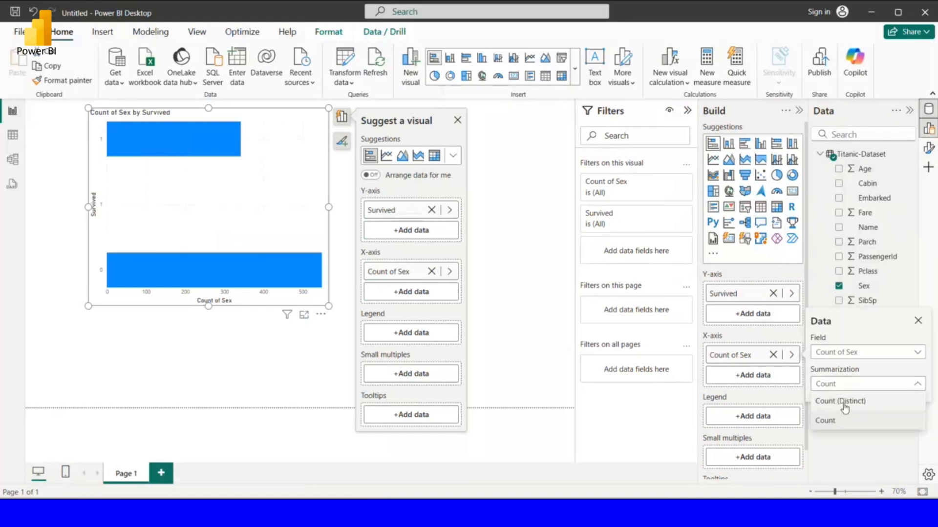
pyautogui.click(846, 407)
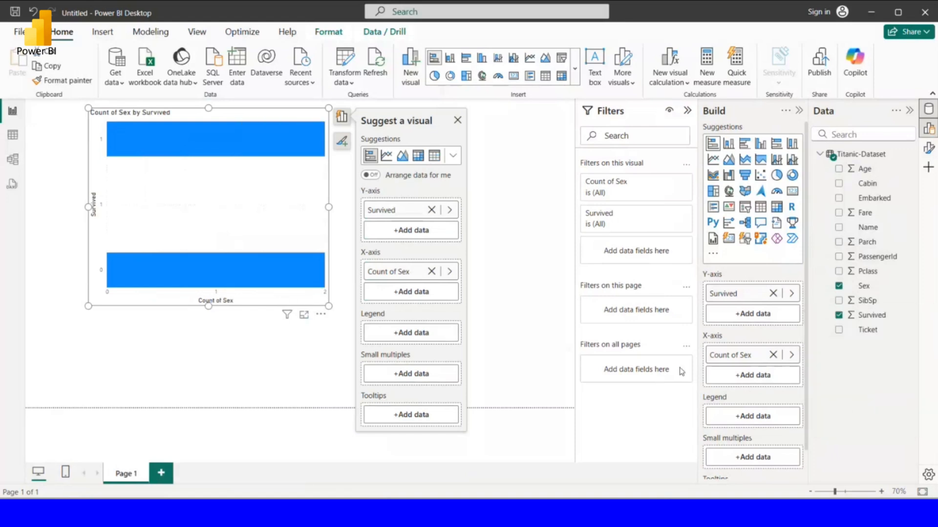
# Clear both axes of the bar chart, then assign Sex to the Y-axis and Survived to the X-axis
pyautogui.click(772, 356)
pyautogui.click(772, 293)
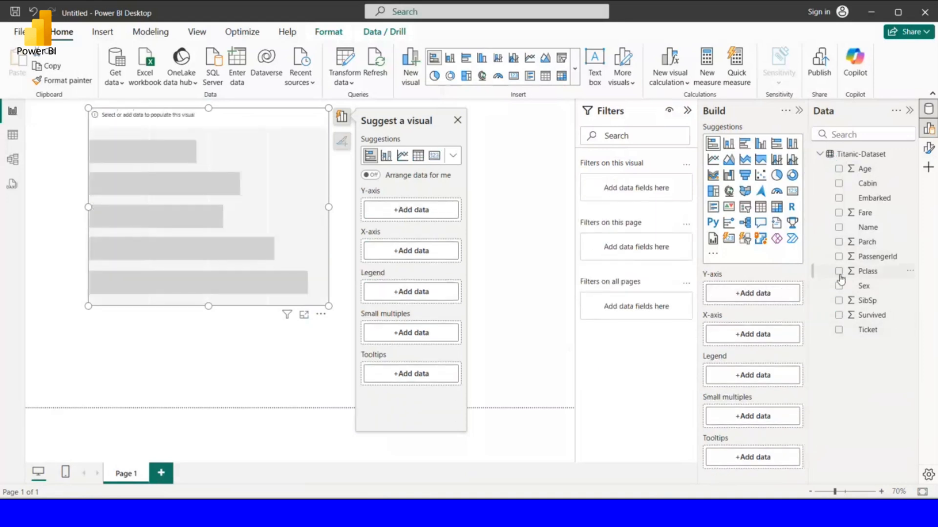
pyautogui.click(838, 287)
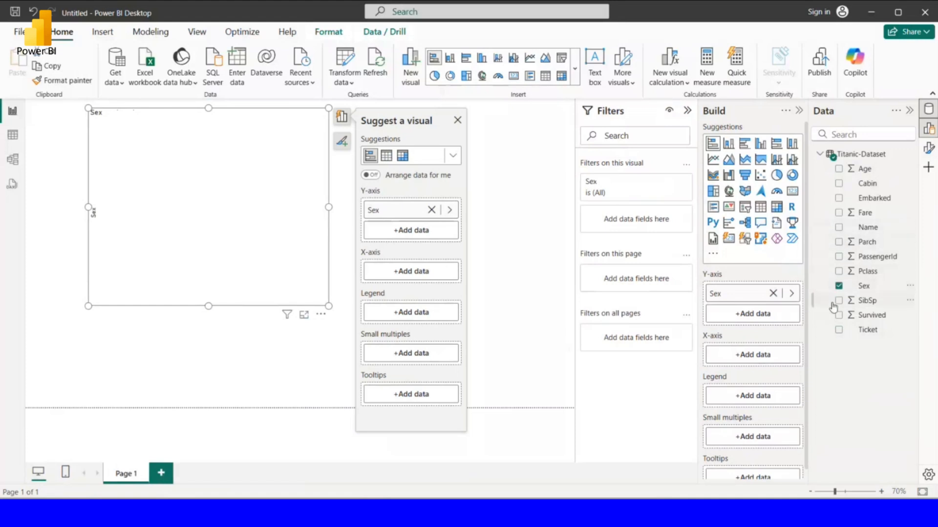
pyautogui.click(838, 317)
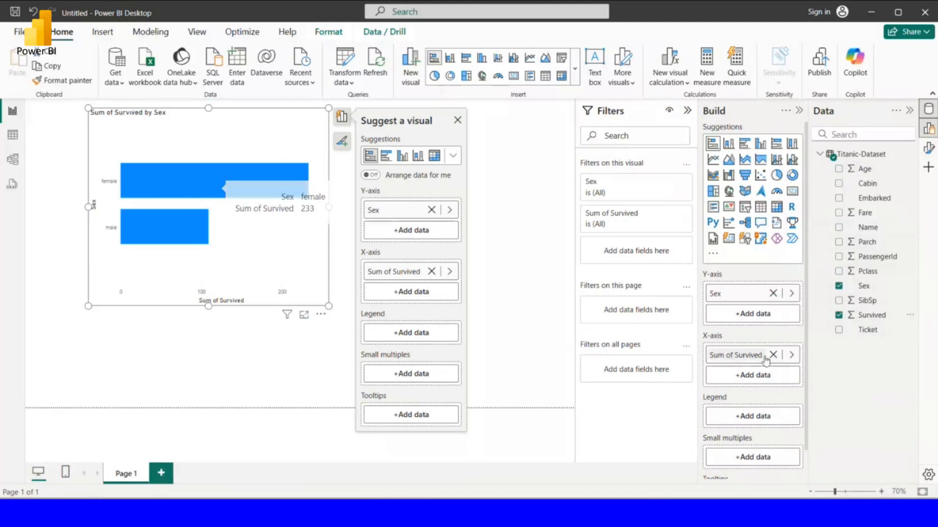
# Set the summarization of the Survived field on the X-axis to Count
pyautogui.click(788, 358)
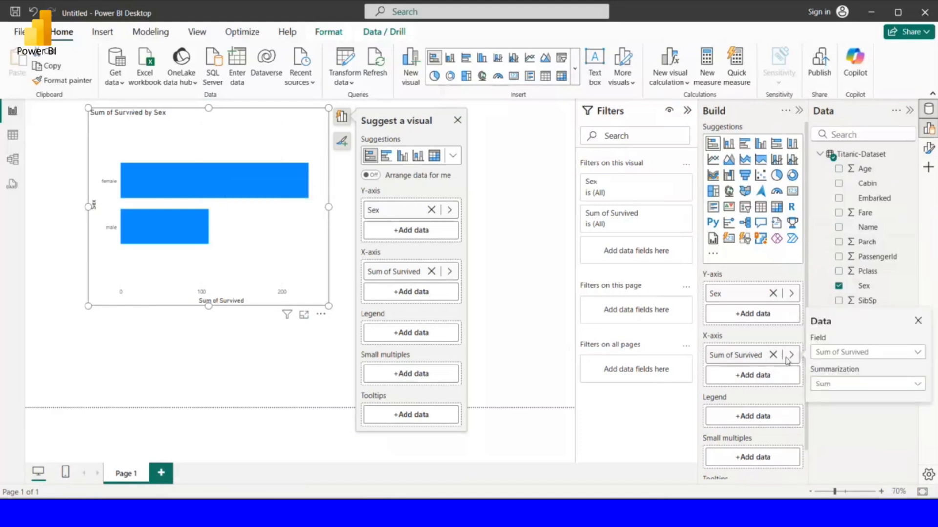
pyautogui.click(844, 386)
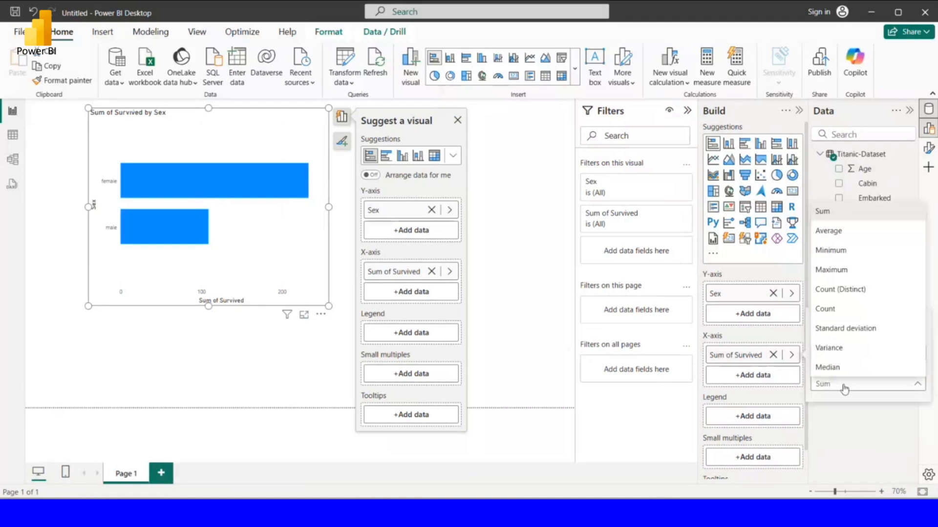
pyautogui.click(825, 309)
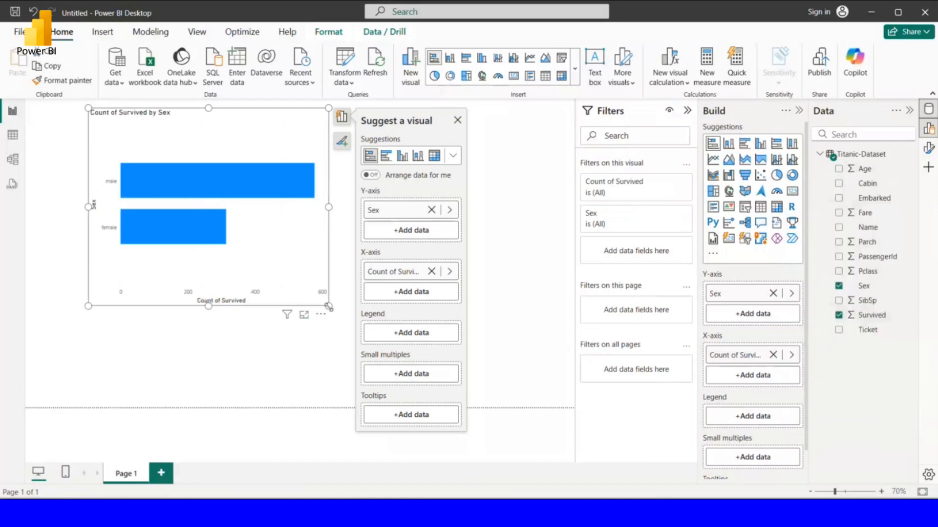
# Enlarge the bar chart to inspect its male and female bars, then move it up and left and shrink it slightly
pyautogui.moveTo(329, 306); pyautogui.dragTo(415, 368)
pyautogui.moveTo(381, 204)
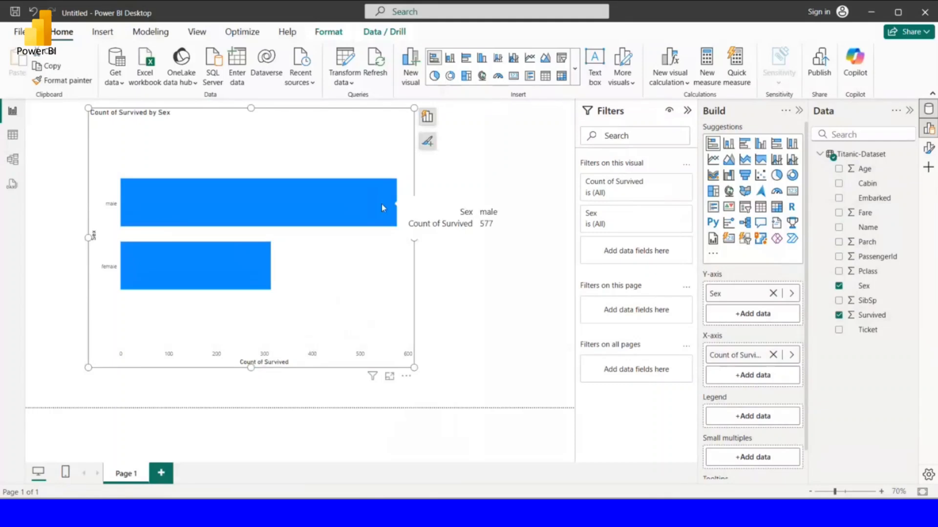
pyautogui.moveTo(258, 255)
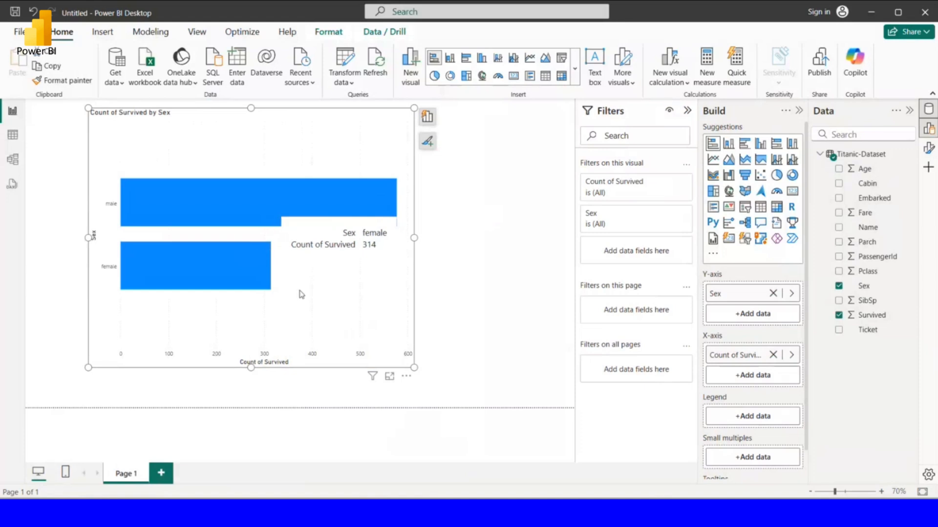
pyautogui.moveTo(301, 292); pyautogui.dragTo(278, 283)
pyautogui.moveTo(391, 358); pyautogui.dragTo(345, 340)
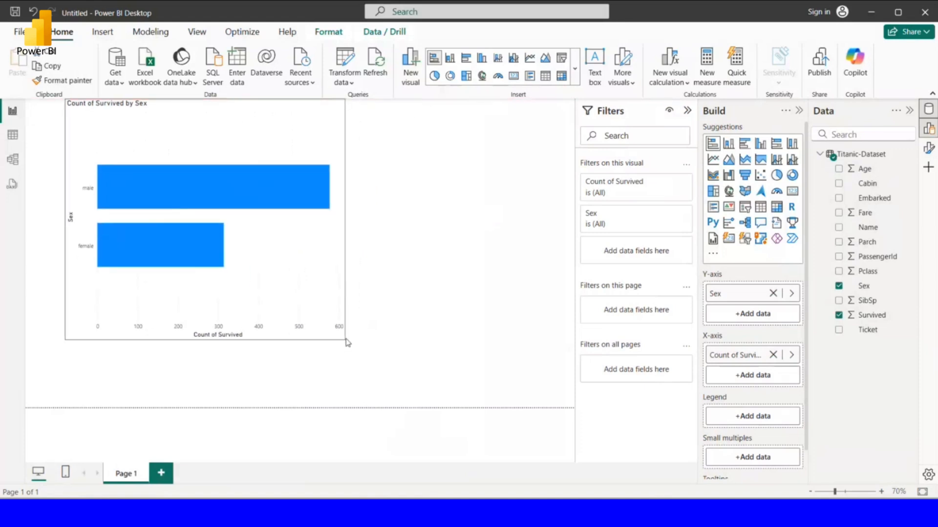
# Set the summarization of Survived on the X-axis to Sum and inspect the female and male bars
pyautogui.click(791, 355)
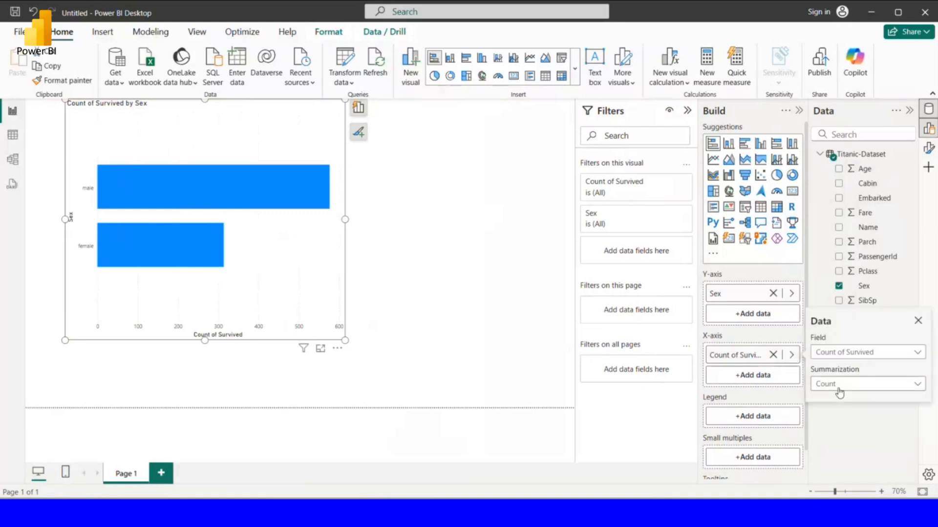
pyautogui.click(839, 389)
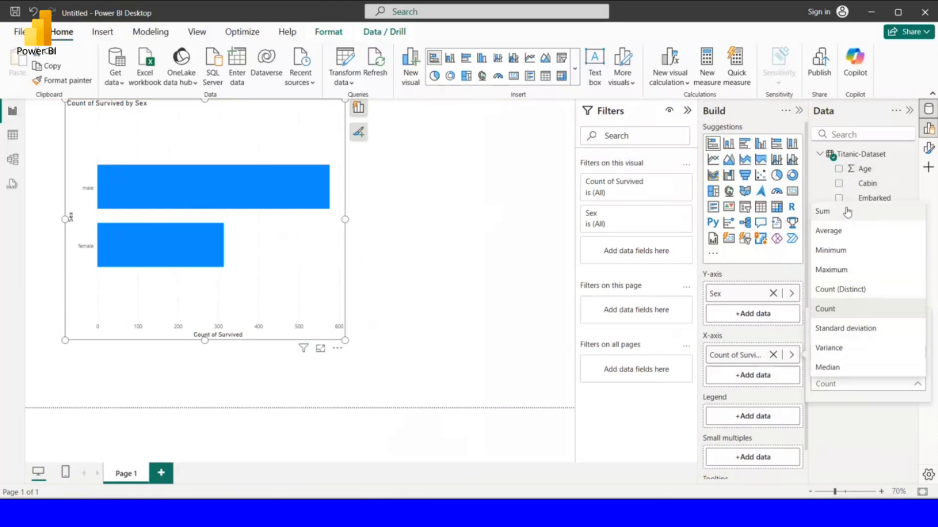
pyautogui.click(847, 212)
pyautogui.moveTo(226, 197)
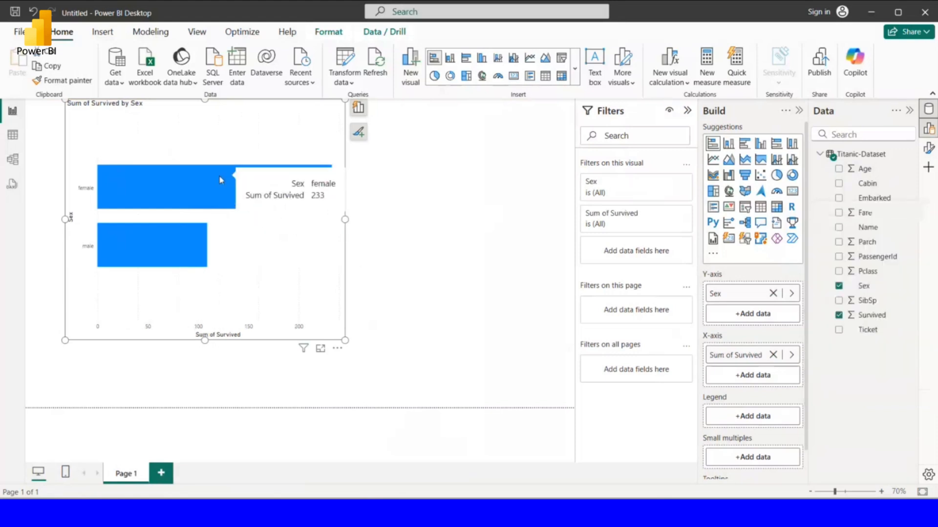
pyautogui.moveTo(189, 244)
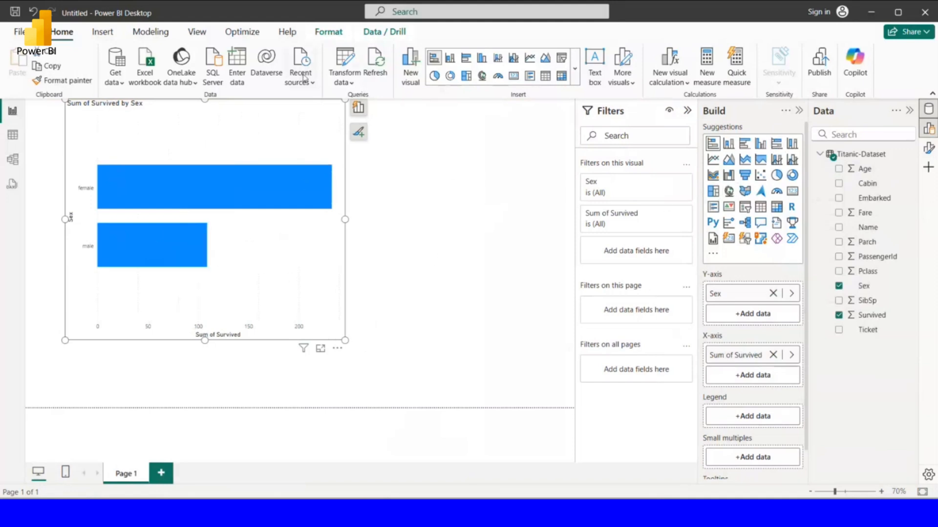
# Review the Titanic-Dataset rows and columns in Power Query Editor, then close the editor
pyautogui.click(345, 81)
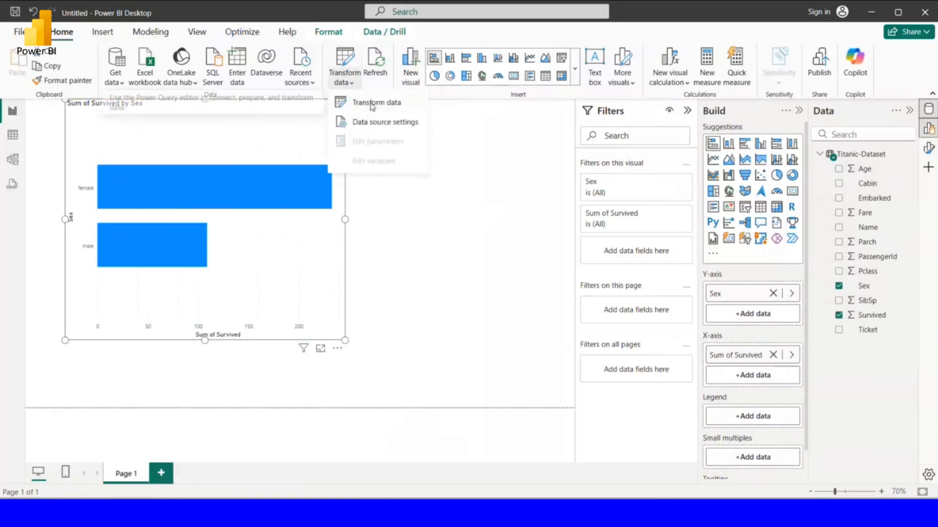
pyautogui.click(372, 104)
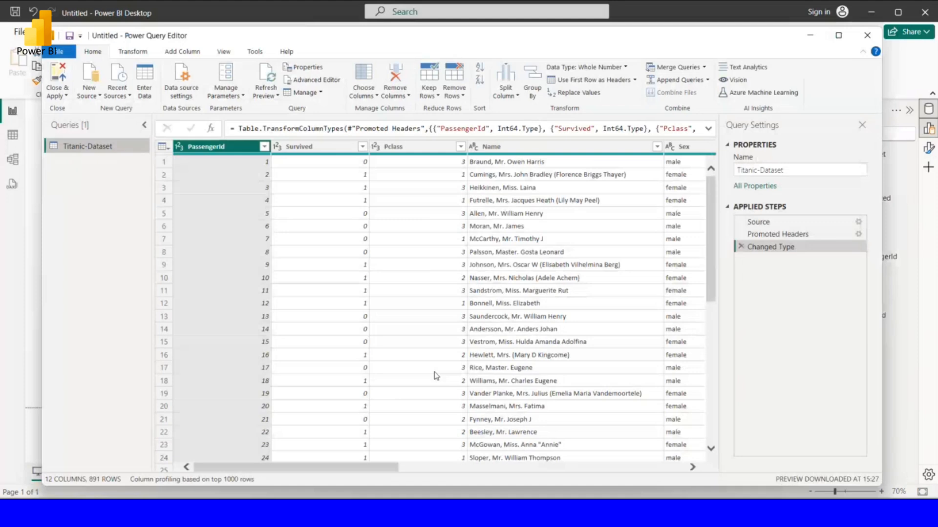
pyautogui.moveTo(384, 469)
pyautogui.mouseDown()
pyautogui.moveTo(414, 468)
pyautogui.moveTo(381, 467)
pyautogui.mouseUp()
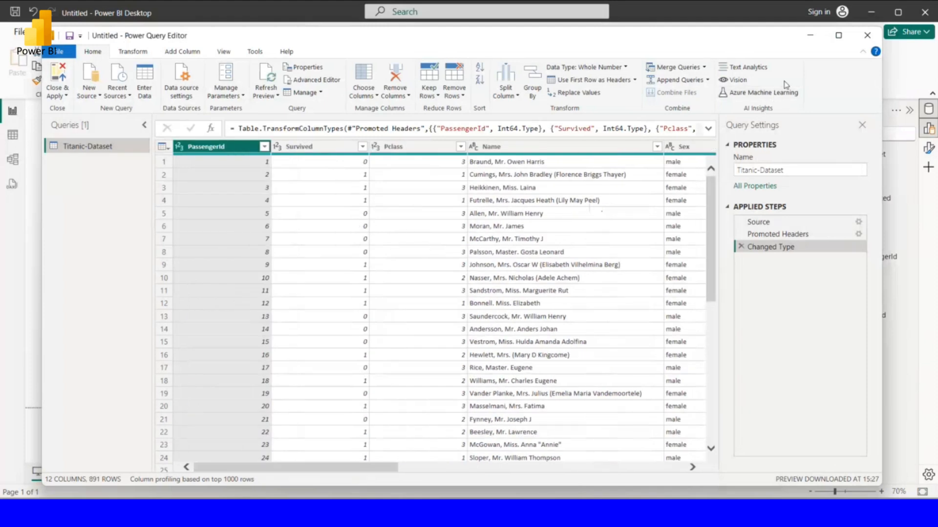
pyautogui.click(862, 38)
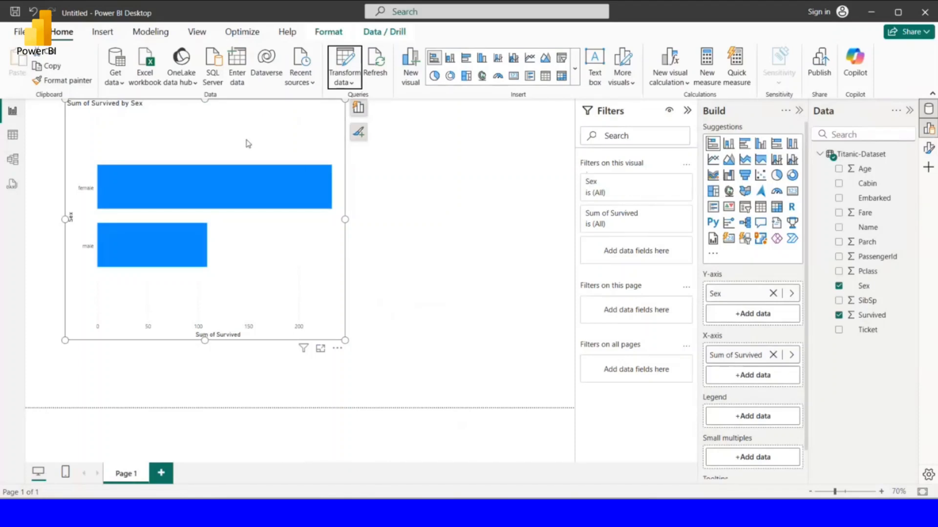
# Shift the bar chart slightly to the right, inspect the female bar and open the chart title for formatting
pyautogui.moveTo(292, 268); pyautogui.dragTo(318, 264)
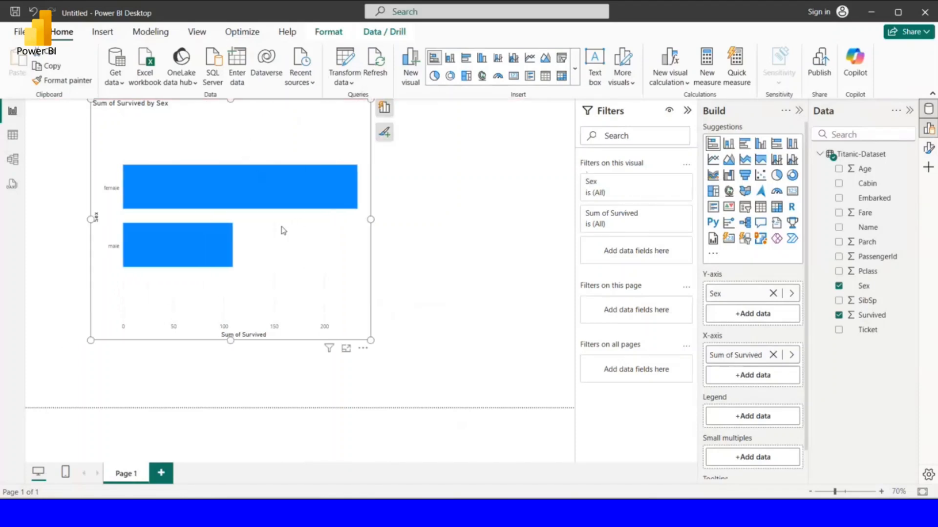
pyautogui.moveTo(235, 169)
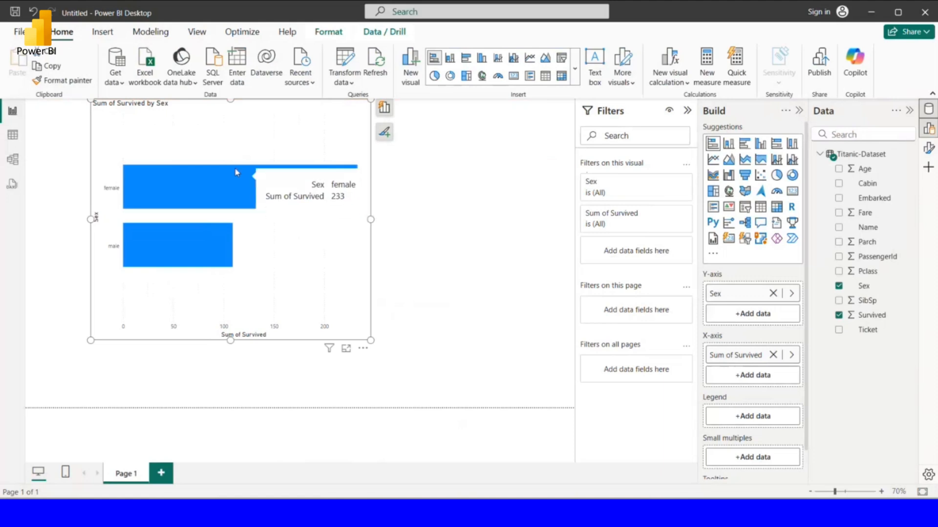
pyautogui.click(168, 109)
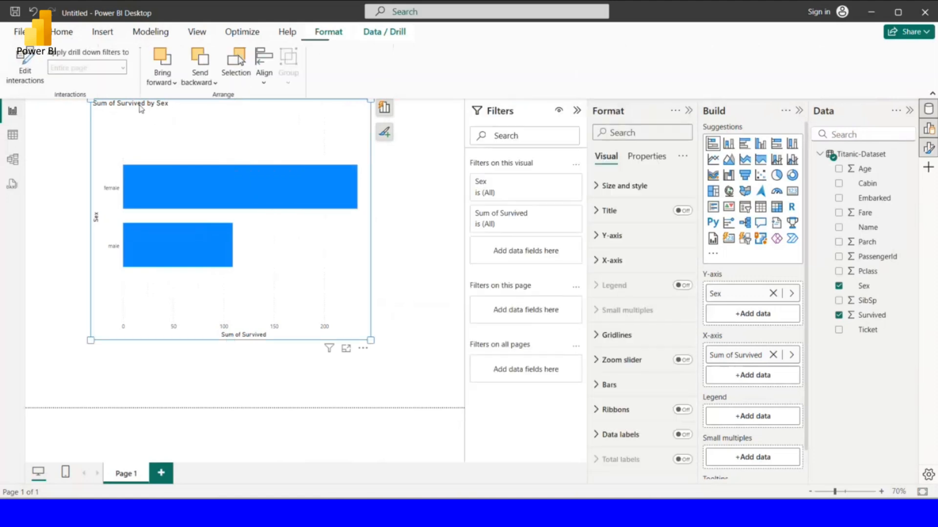
pyautogui.doubleClick(174, 102)
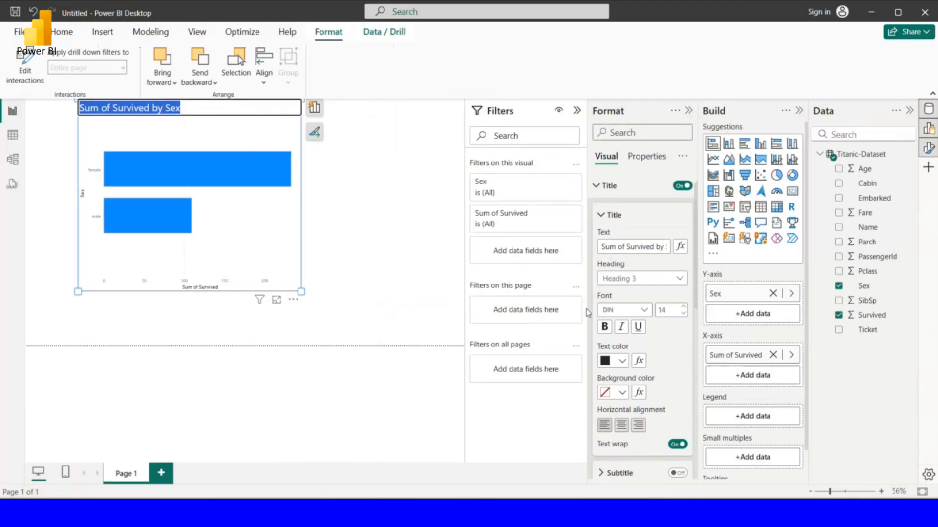
# Try bold formatting on the chart title and turn it off again
pyautogui.click(604, 326)
pyautogui.click(605, 327)
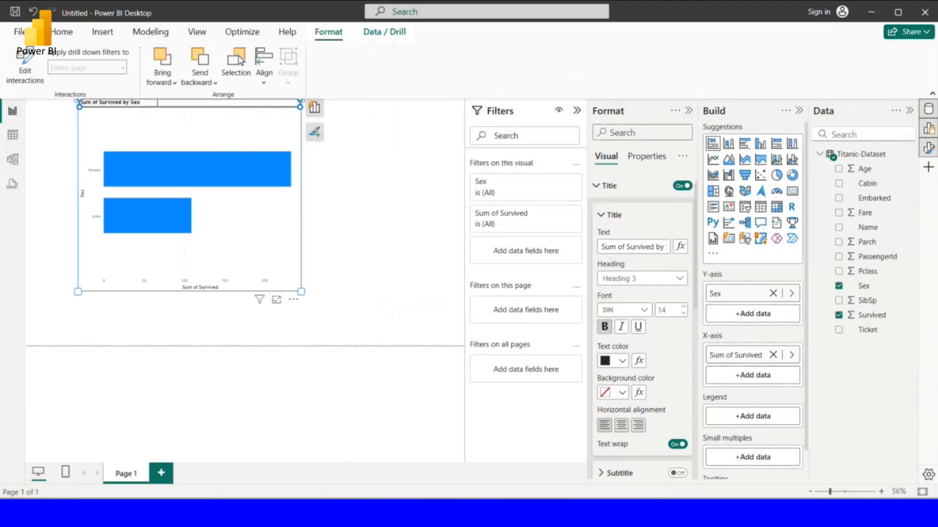
pyautogui.doubleClick(157, 102)
pyautogui.click(607, 328)
pyautogui.click(607, 328)
pyautogui.click(608, 327)
# Set the chart title's text color to purple and center it horizontally
pyautogui.click(622, 361)
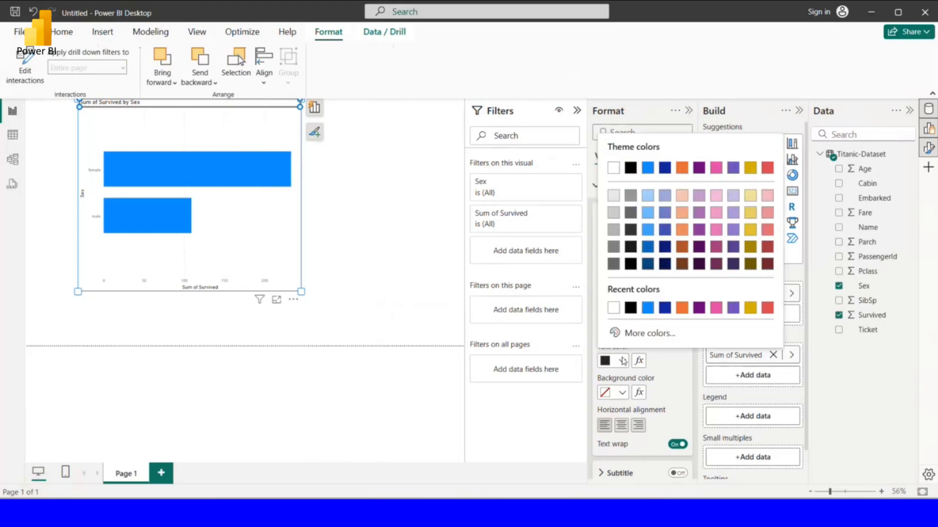
pyautogui.click(732, 308)
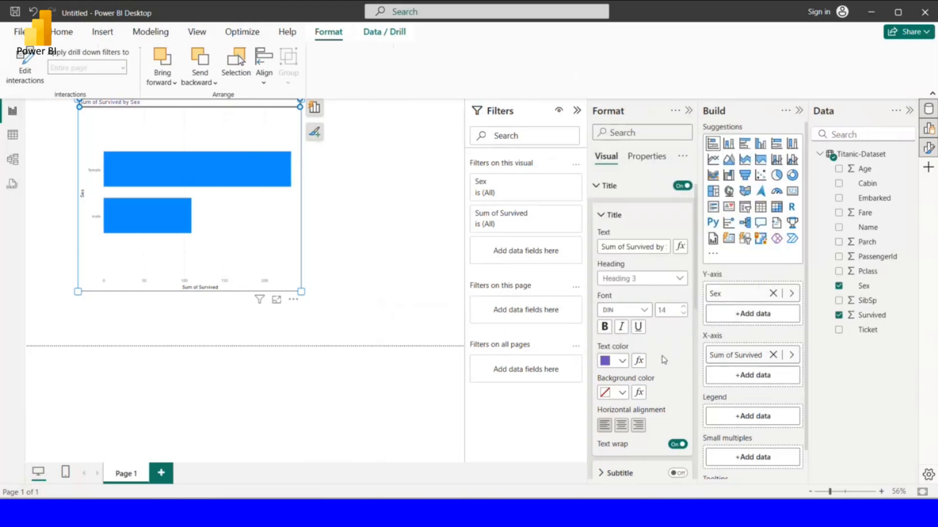
pyautogui.click(622, 425)
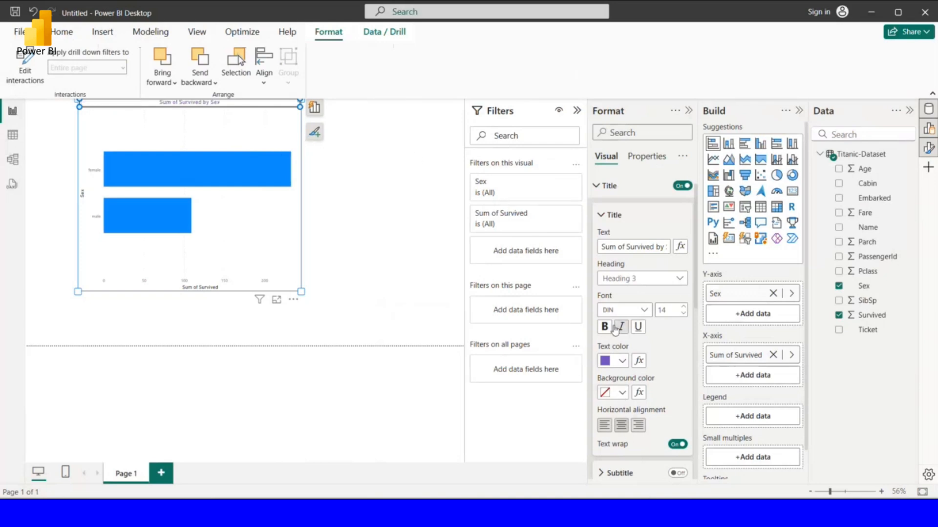
pyautogui.scroll(-3, 673, 307)
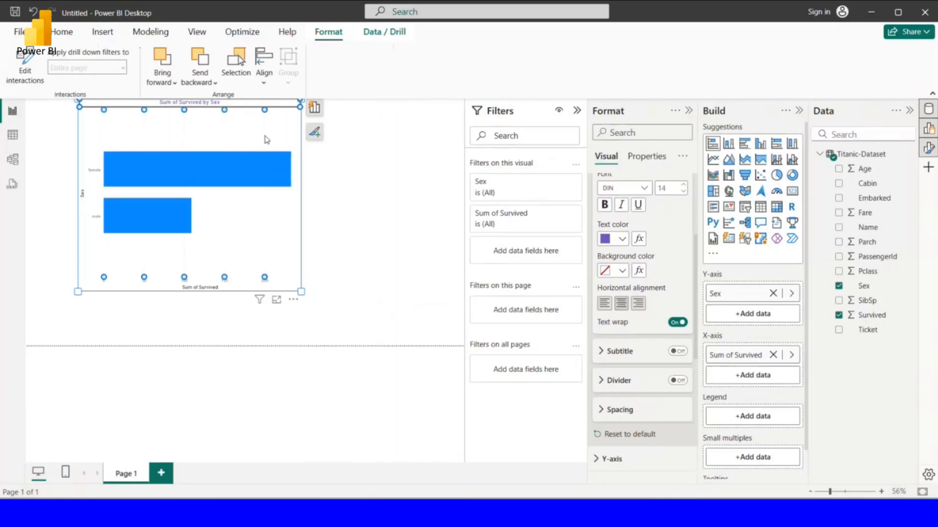
pyautogui.scroll(4, 633, 256)
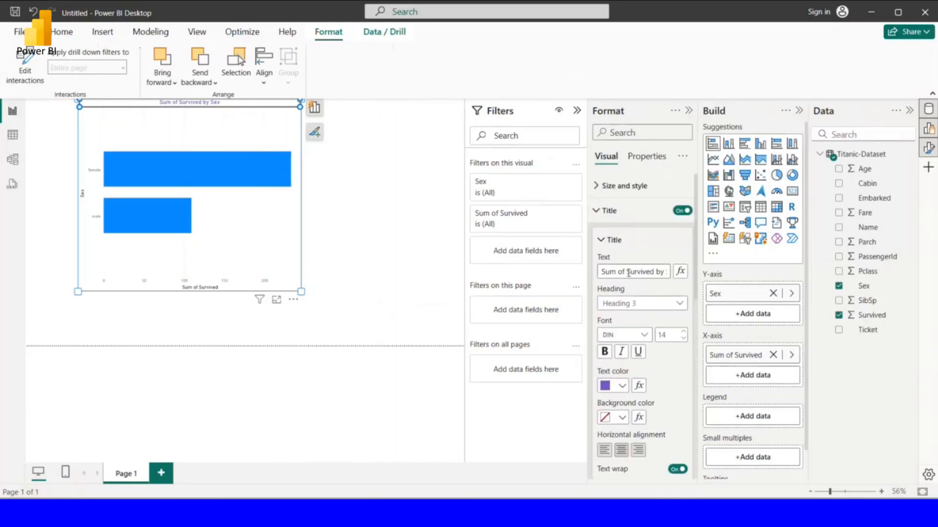
# Set the bar chart's background color to black and enlarge the chart
pyautogui.click(206, 143)
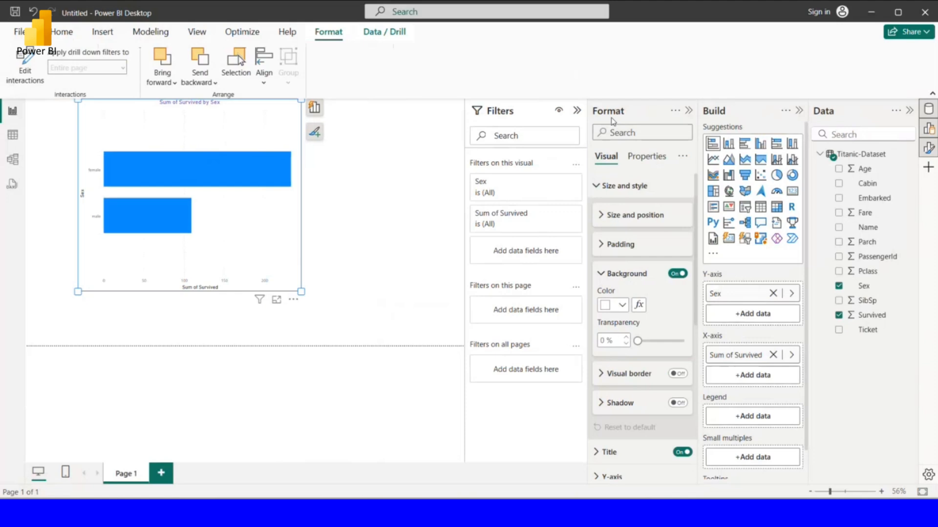
pyautogui.click(623, 305)
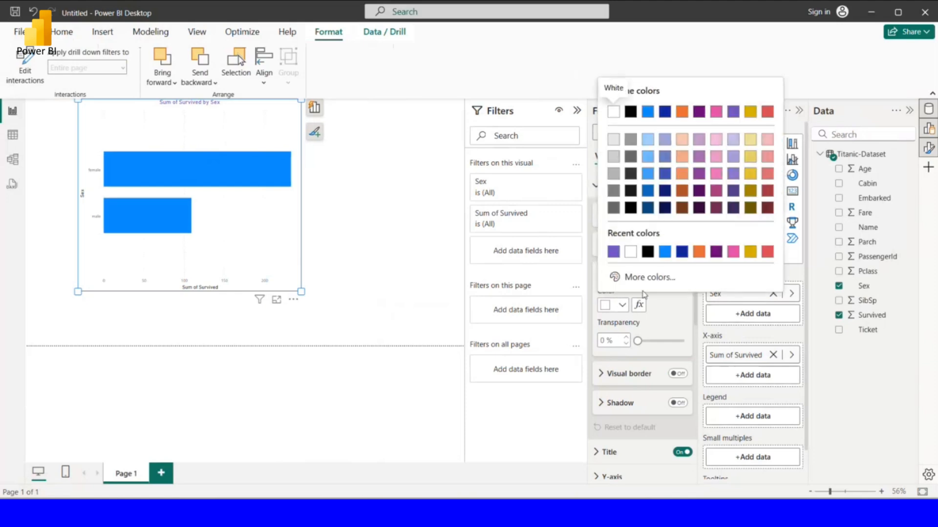
pyautogui.click(647, 252)
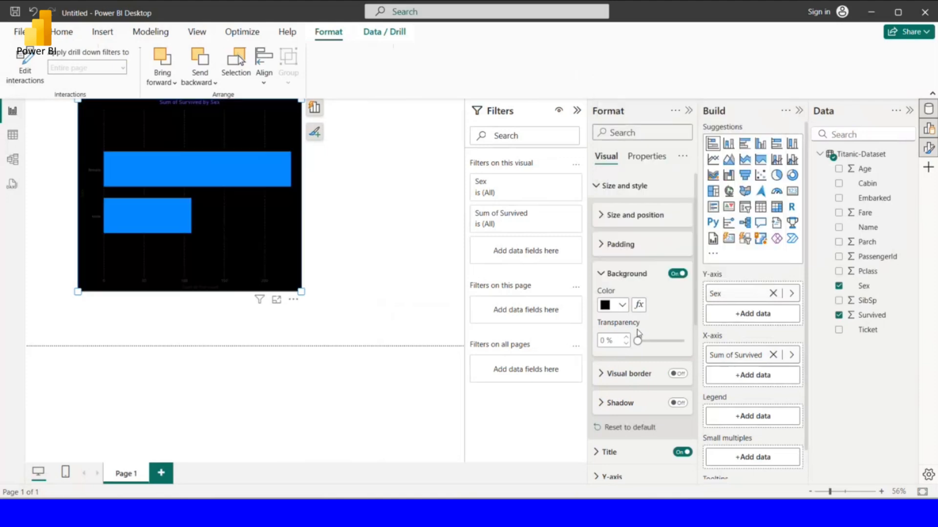
pyautogui.moveTo(299, 289); pyautogui.dragTo(405, 350)
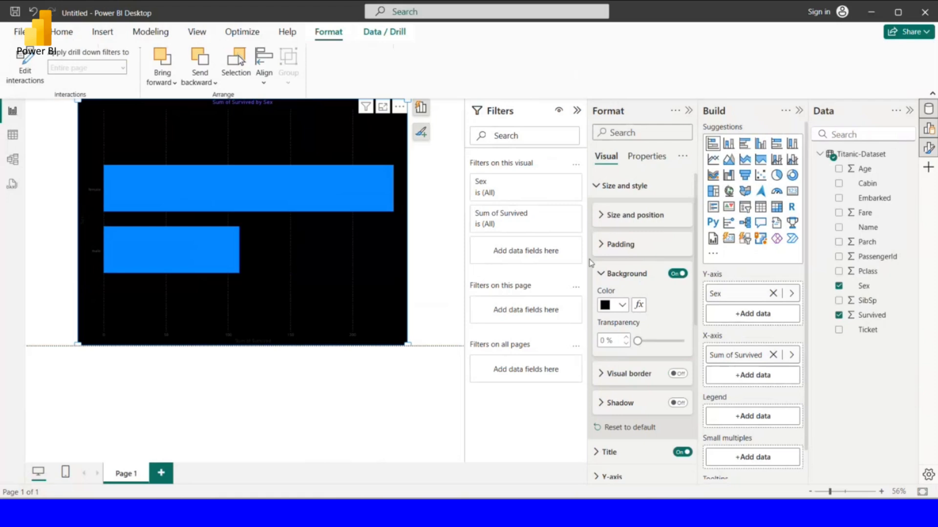
# Set the chart title's font size to 26
pyautogui.doubleClick(264, 104)
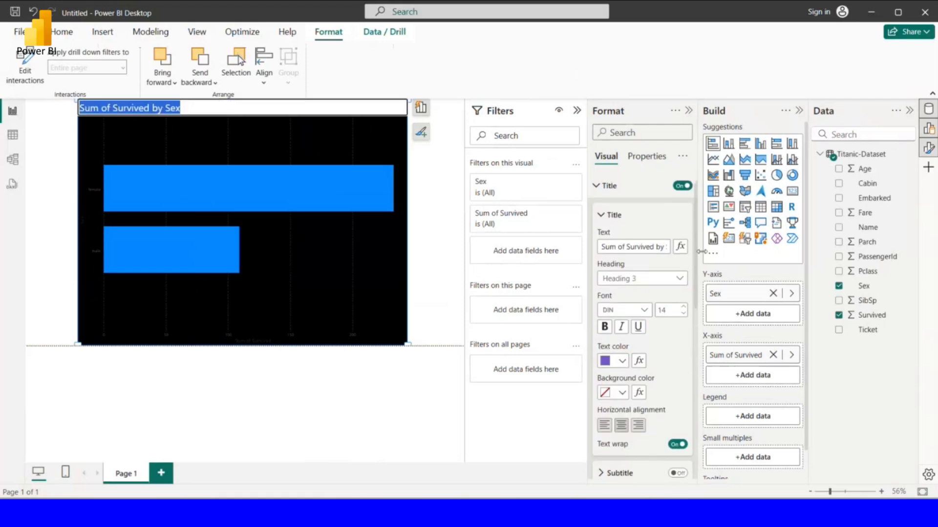
pyautogui.click(676, 311)
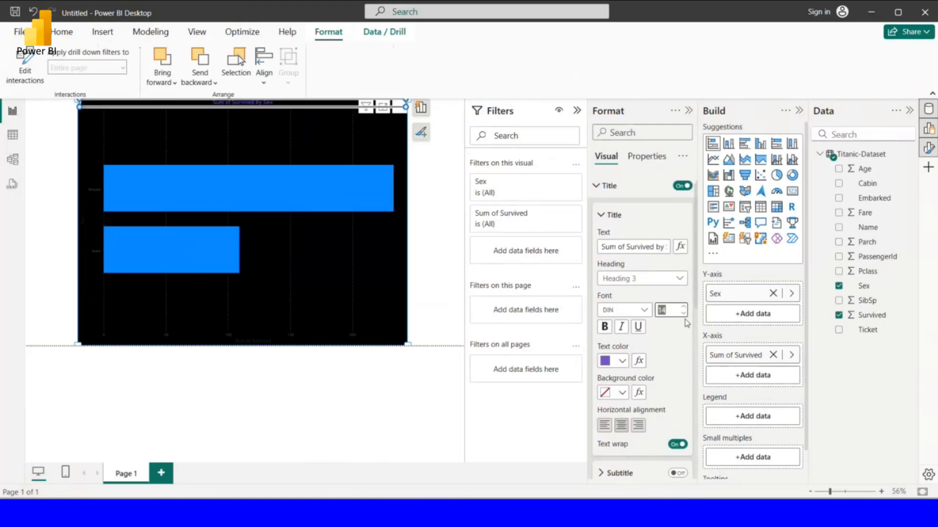
pyautogui.write('26')
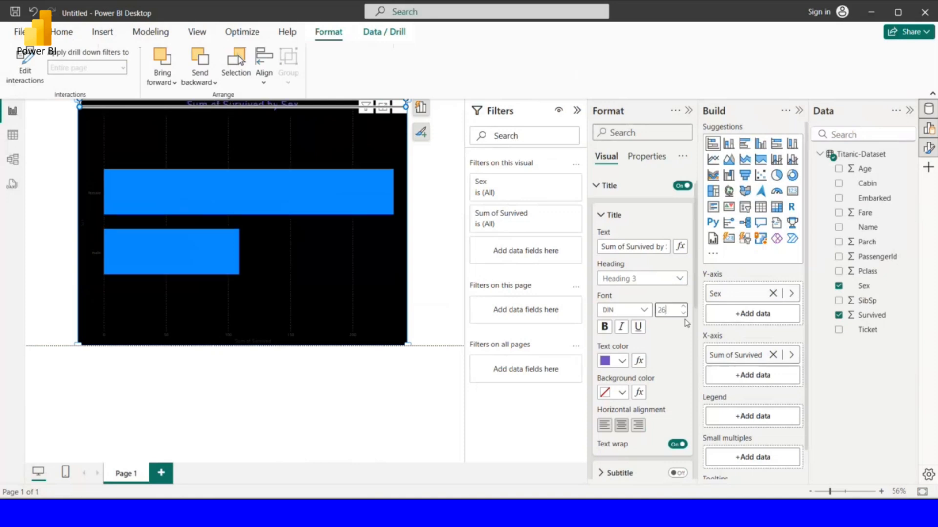
pyautogui.click(316, 257)
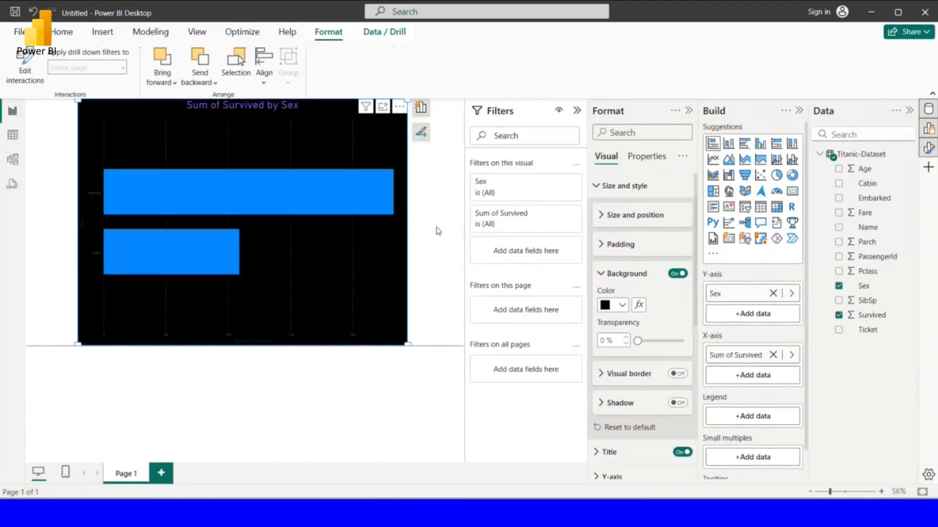
# Format the Y-axis category labels in white with a 50% maximum width and a larger font size
pyautogui.click(94, 222)
pyautogui.click(622, 297)
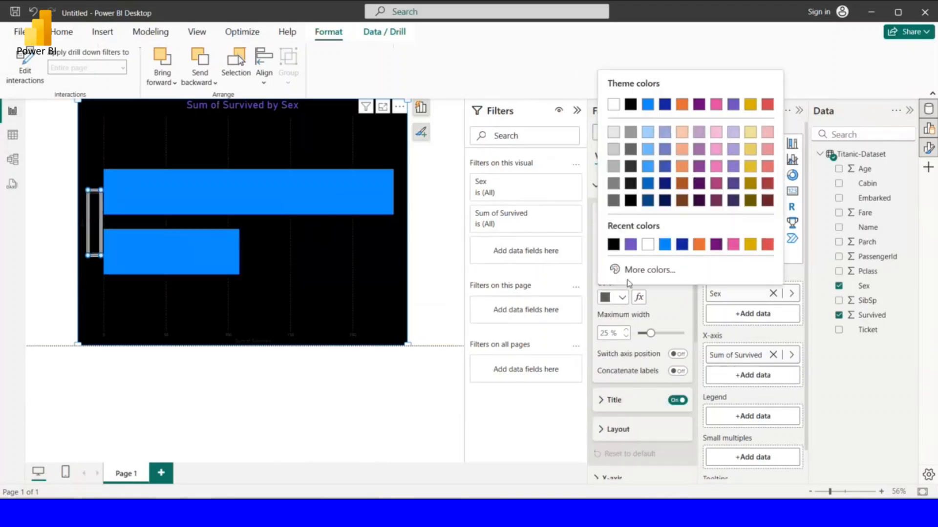
pyautogui.click(611, 108)
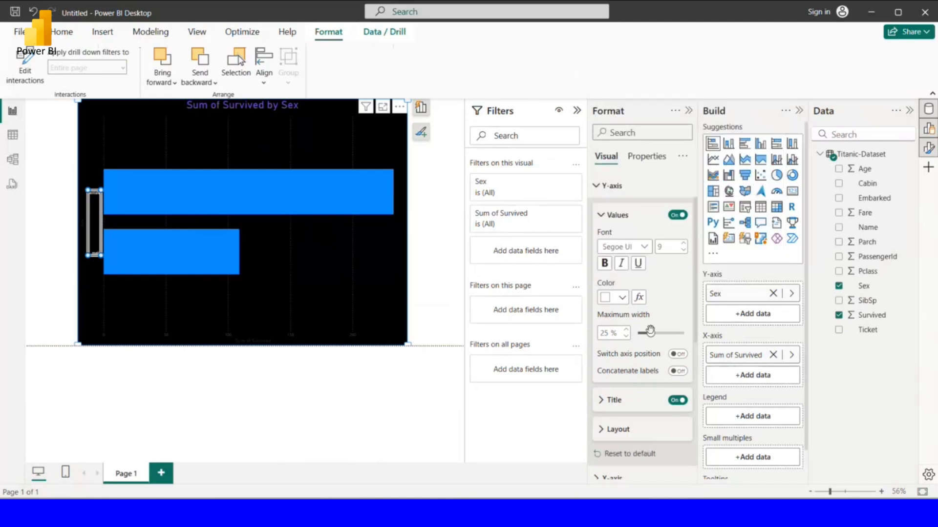
pyautogui.moveTo(650, 332); pyautogui.dragTo(697, 342)
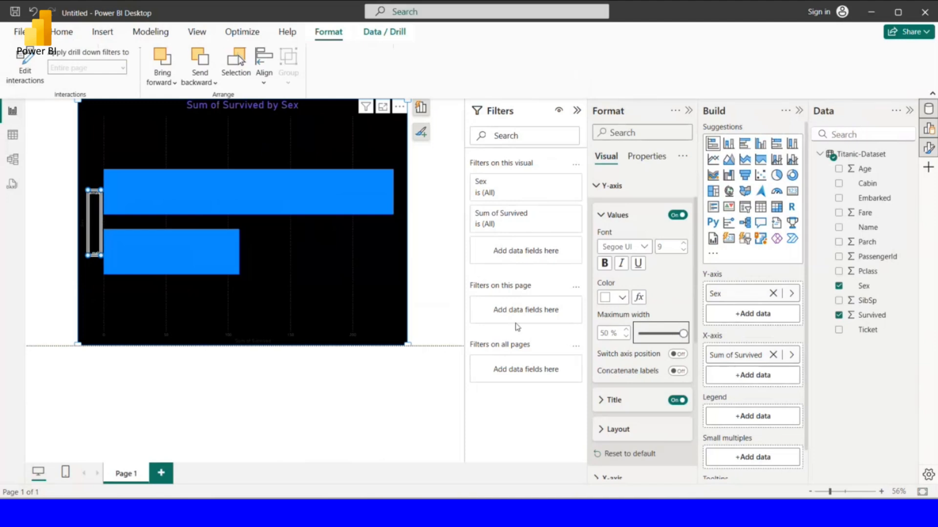
pyautogui.doubleClick(670, 245)
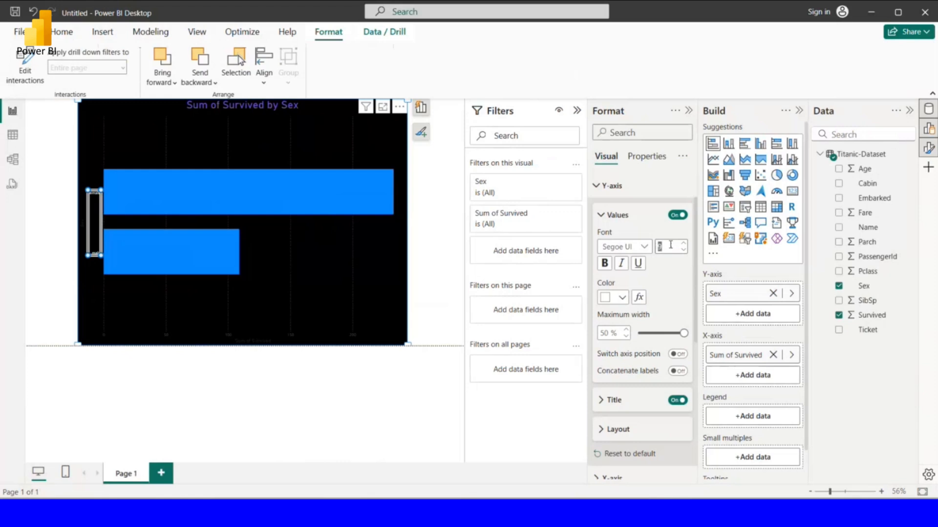
pyautogui.scroll(2, 661, 199)
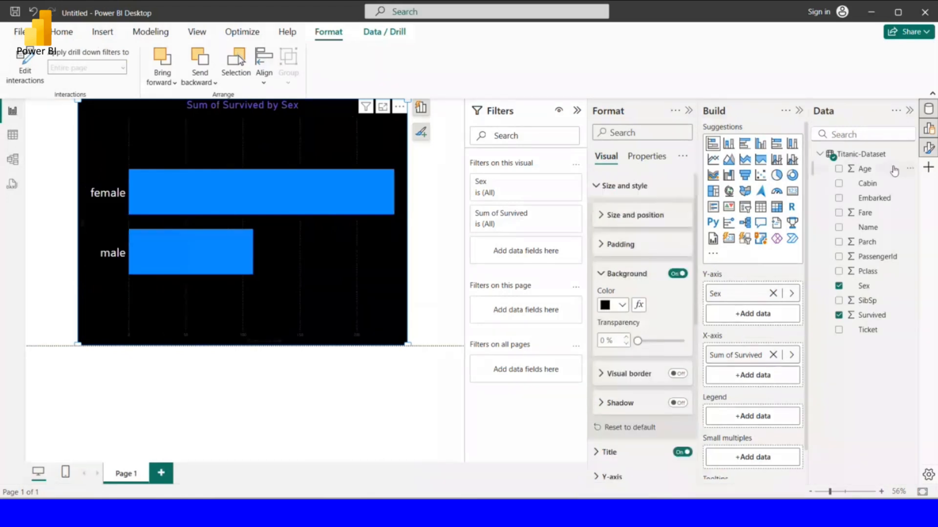
# Close the Format, Build and Data panes to give the chart more canvas space
pyautogui.click(928, 148)
pyautogui.click(929, 128)
pyautogui.click(929, 109)
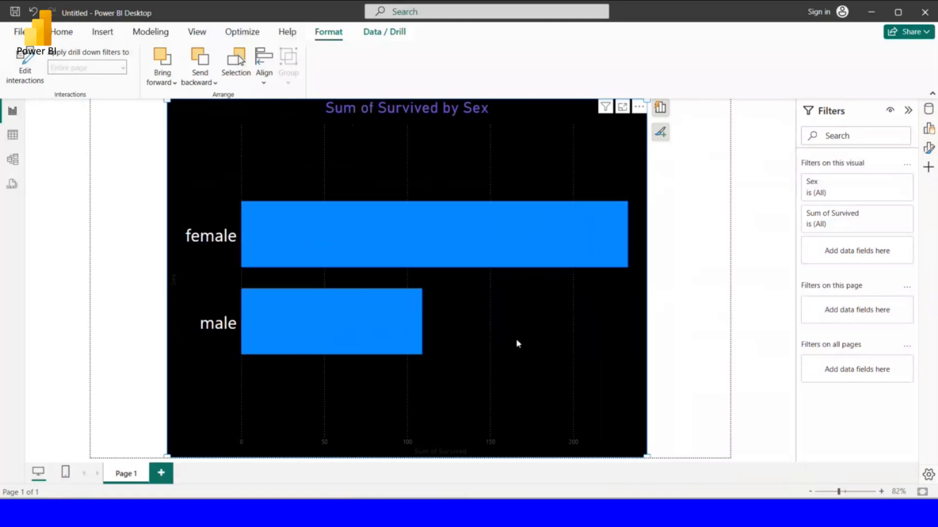
pyautogui.click(452, 230)
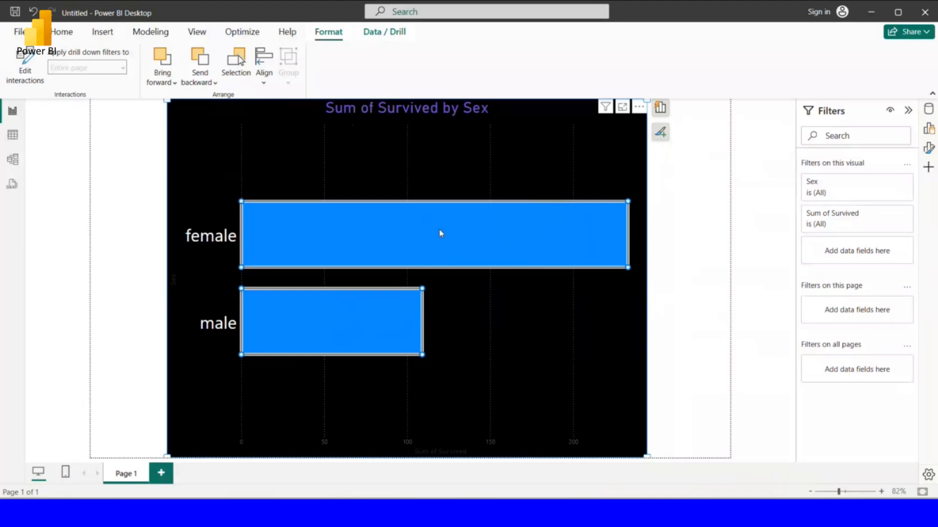
pyautogui.click(639, 109)
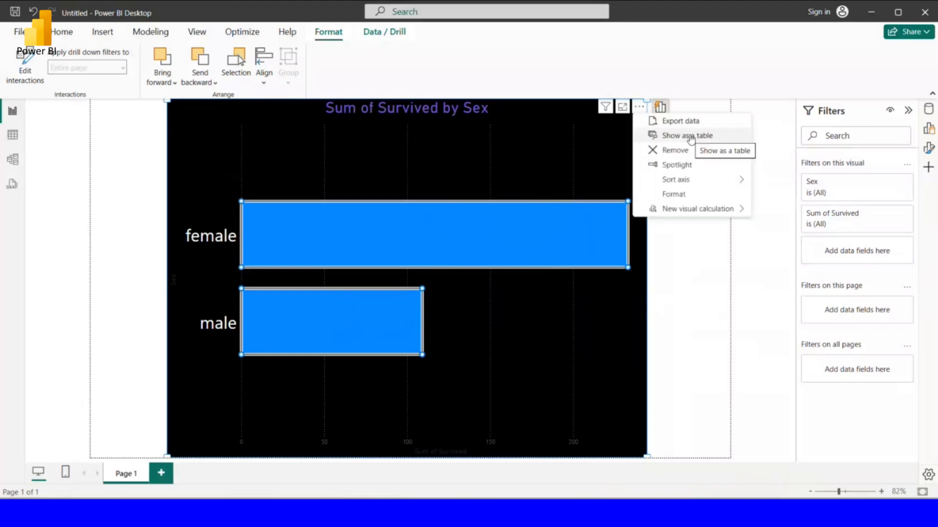
pyautogui.click(727, 139)
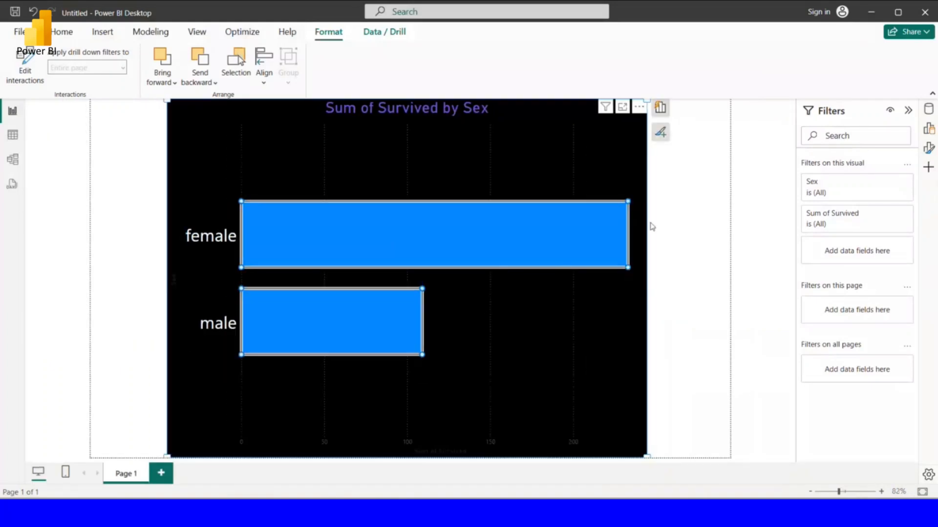
# Try the survival chart as a pie chart and switch it back to a stacked bar chart
pyautogui.click(928, 129)
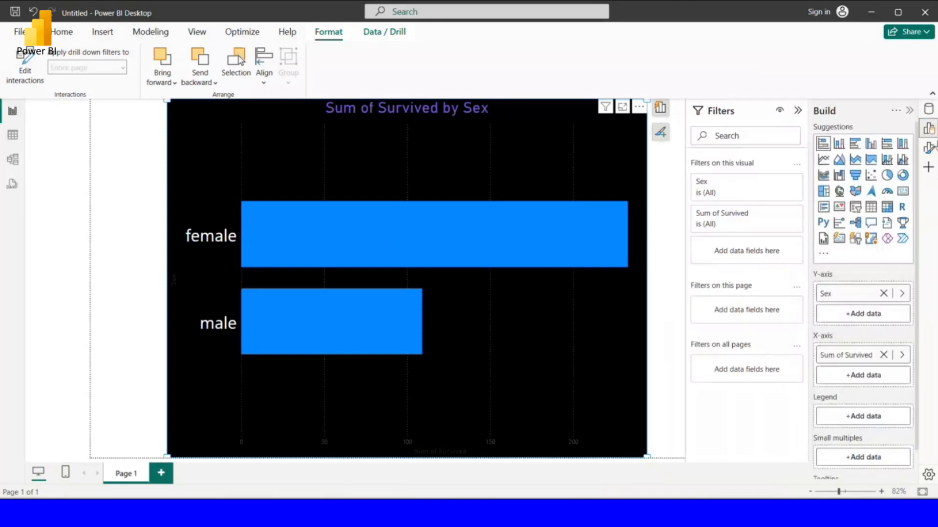
pyautogui.click(887, 174)
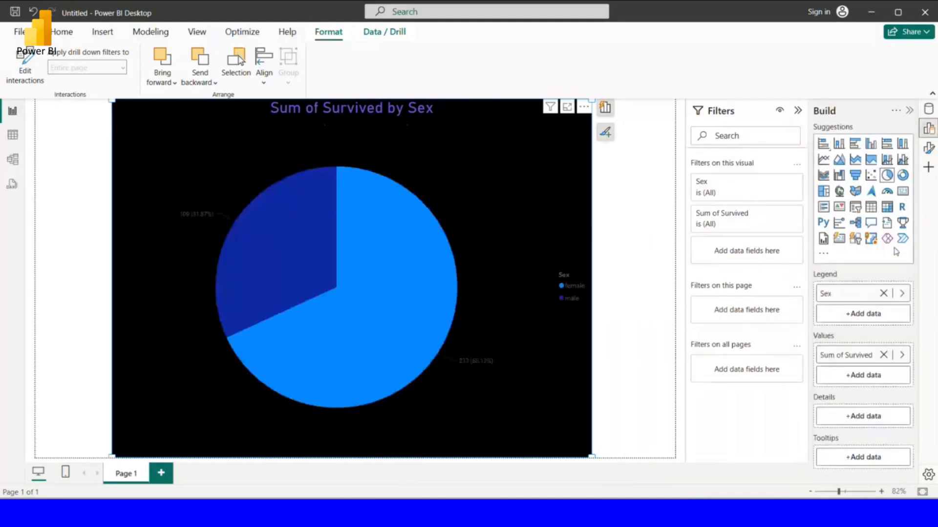
pyautogui.click(822, 145)
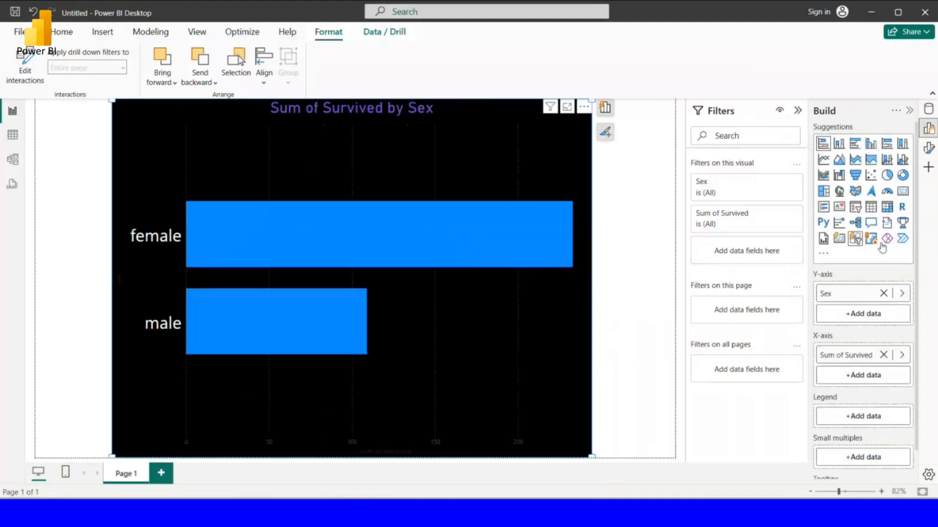